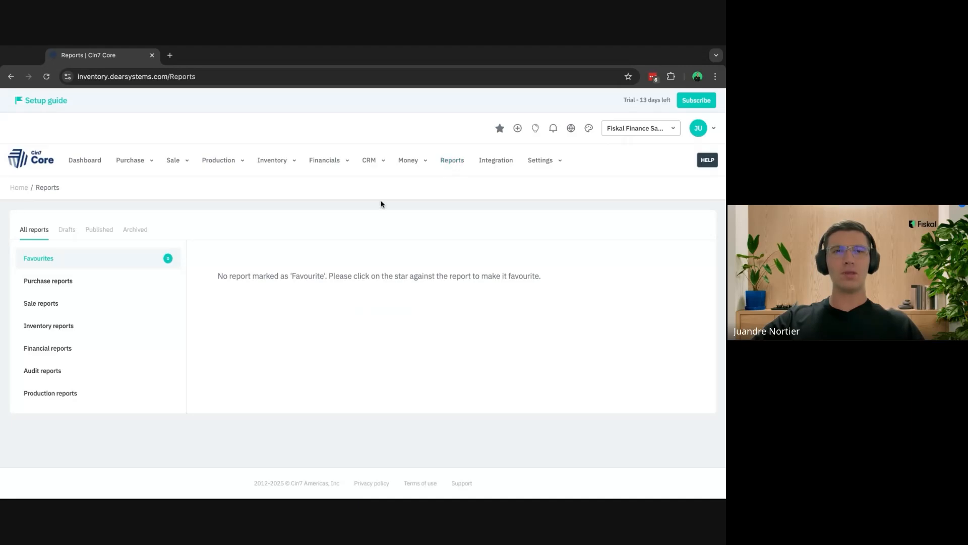
- Mark the Pending Purchase Orders report in the purchase reports as a favourite and show the favourites list
{"action": "left_click", "coordinate": [81, 281]}
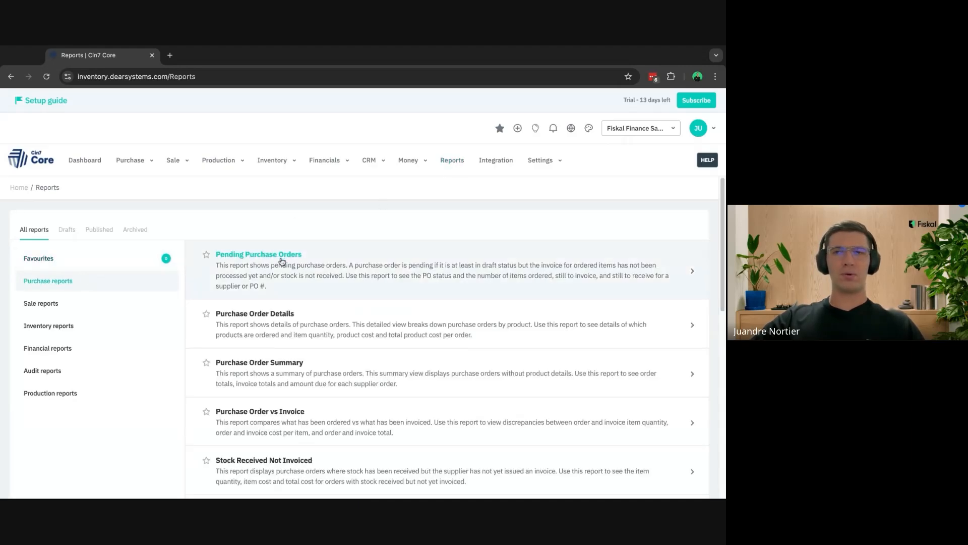
{"action": "scroll", "coordinate": [282, 261], "scroll_direction": "down", "scroll_amount": 3}
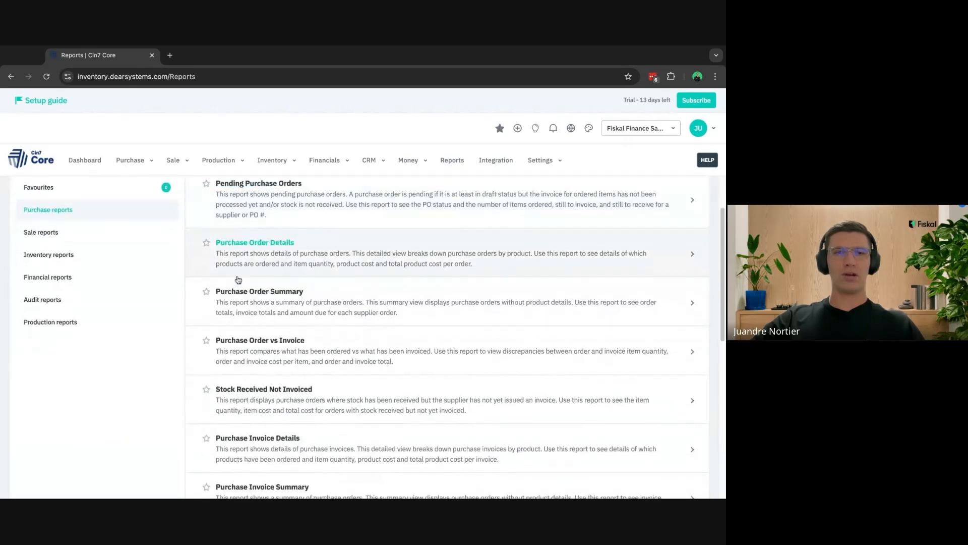
{"action": "scroll", "coordinate": [232, 277], "scroll_direction": "up", "scroll_amount": 3}
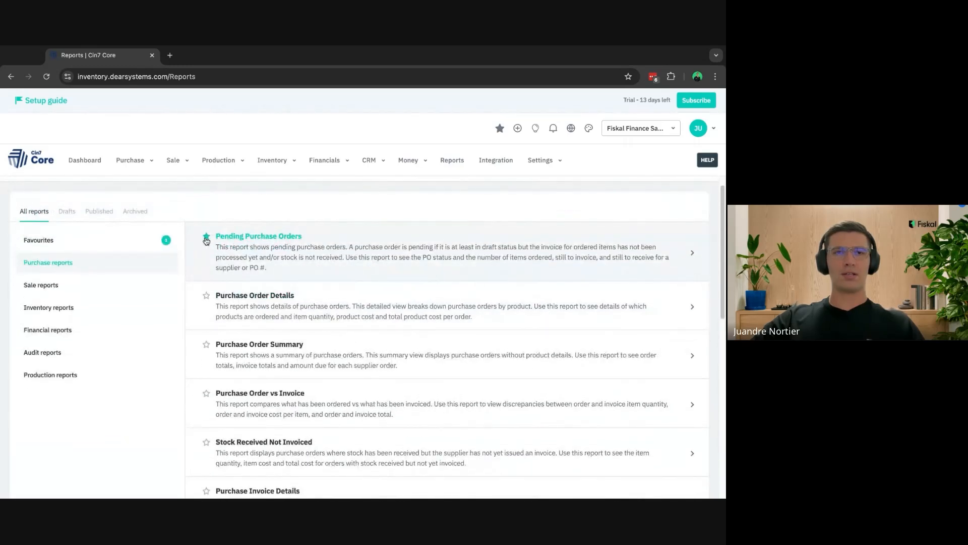
{"action": "left_click", "coordinate": [75, 240]}
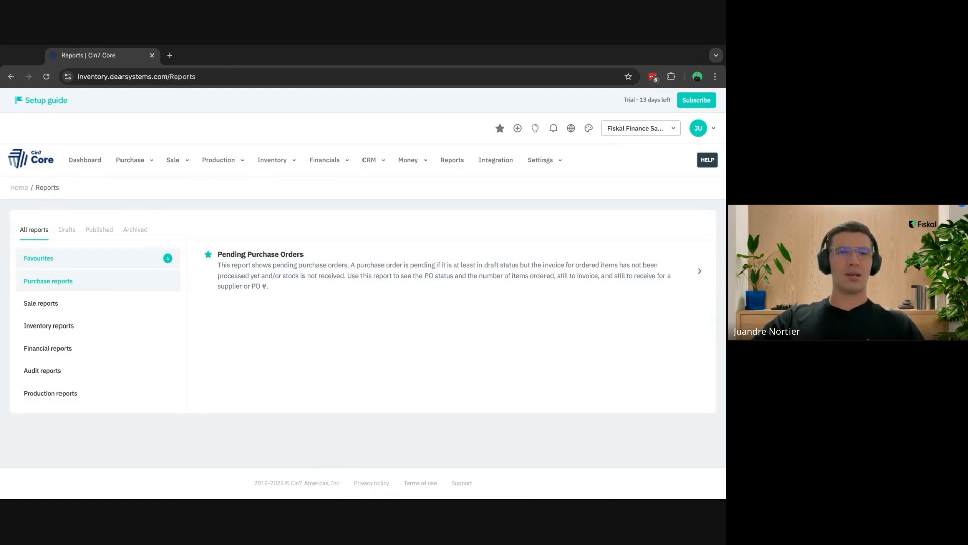
- Open the Sale Order Details report from the sale reports in a separate browser tab and switch to it
{"action": "left_click", "coordinate": [111, 304]}
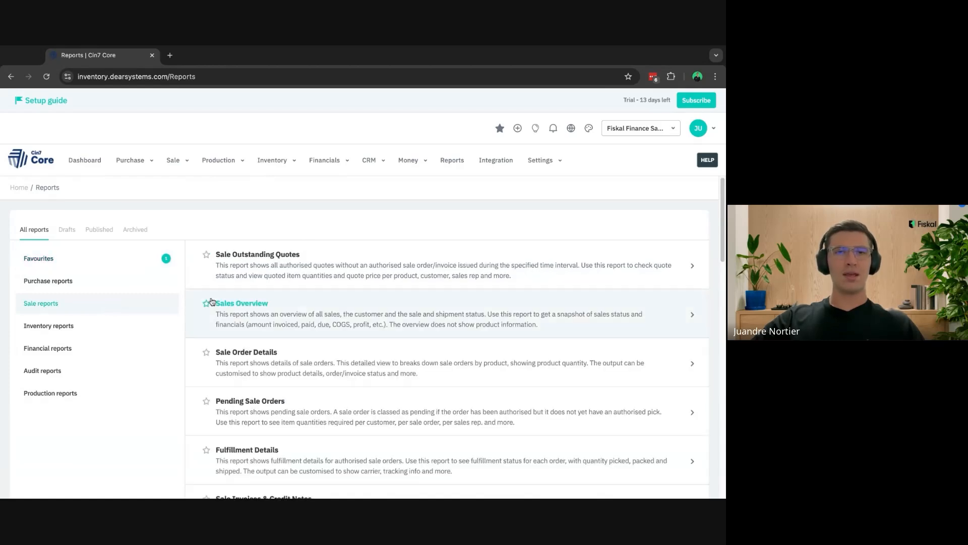
{"action": "scroll", "coordinate": [255, 301], "scroll_direction": "down", "scroll_amount": 1}
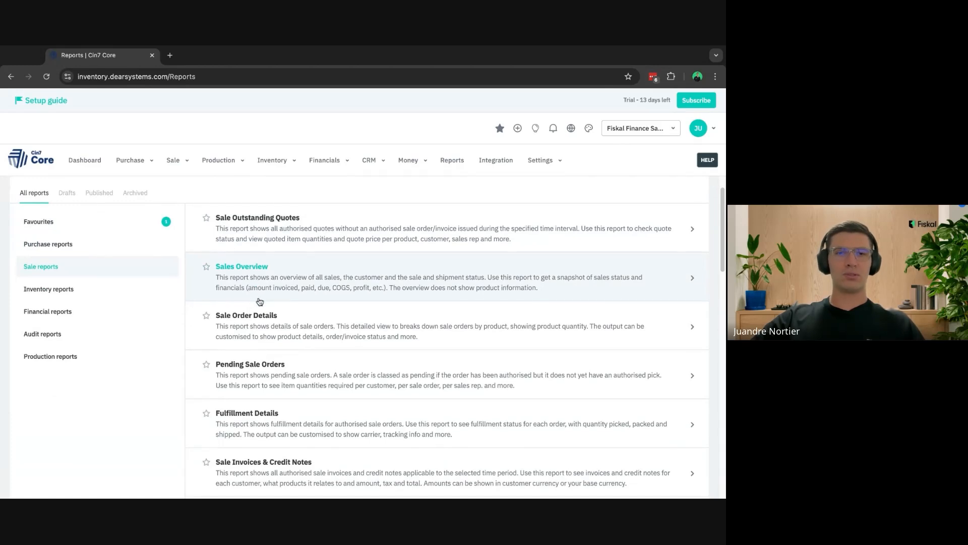
{"action": "middle_click", "coordinate": [308, 316]}
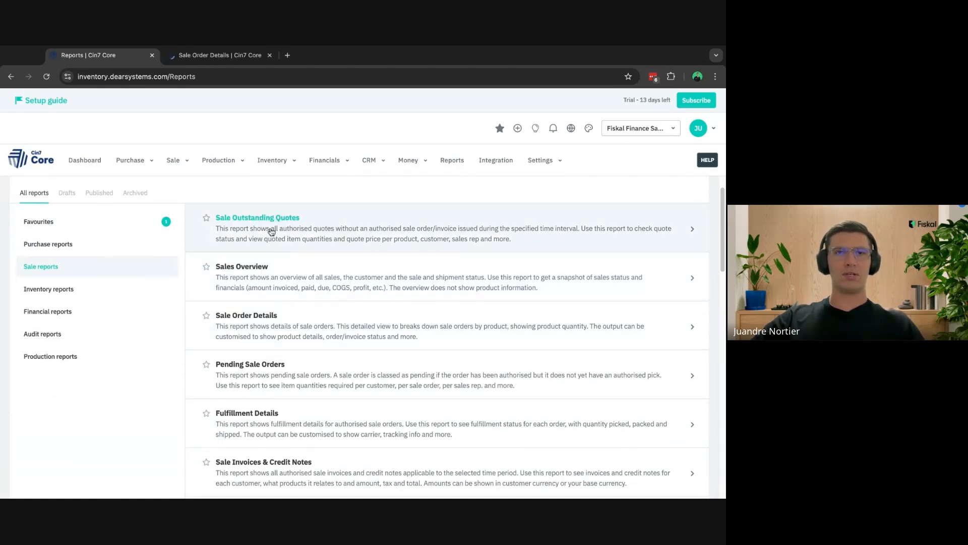
{"action": "left_click", "coordinate": [221, 55]}
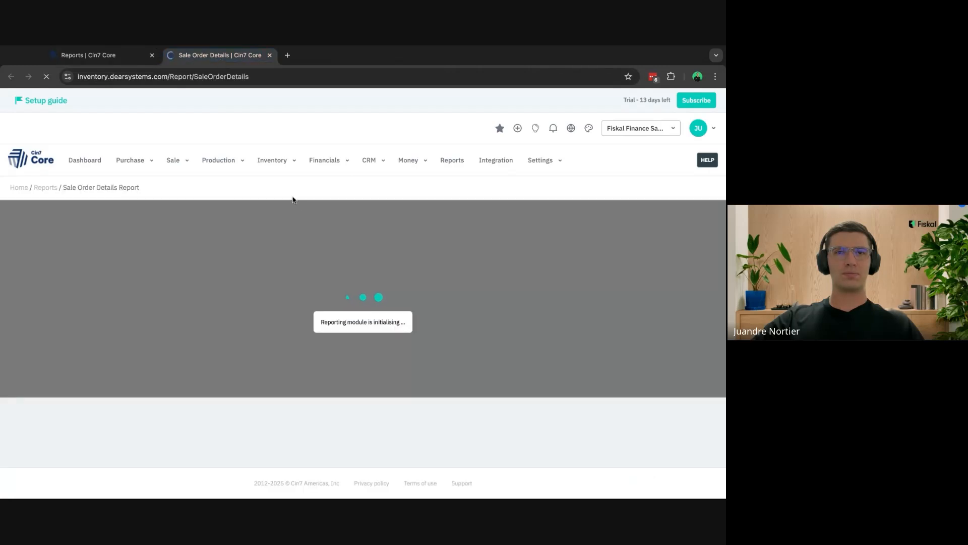
{"action": "left_click", "coordinate": [132, 300]}
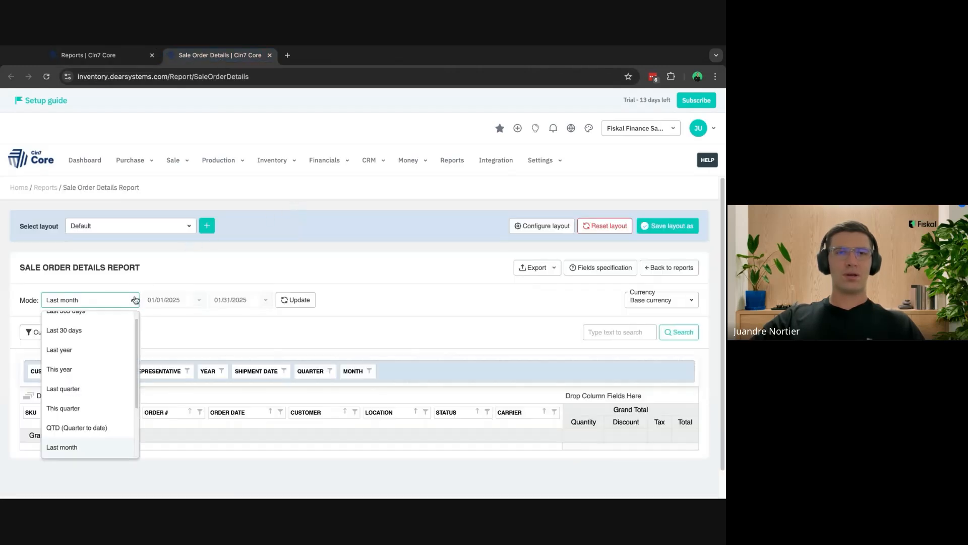
{"action": "left_click", "coordinate": [119, 252]}
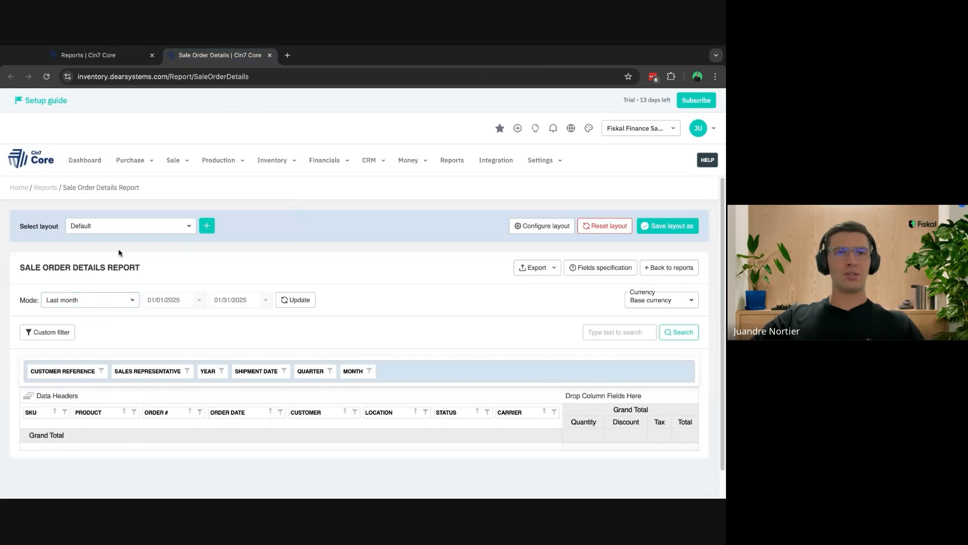
{"action": "left_click", "coordinate": [189, 226]}
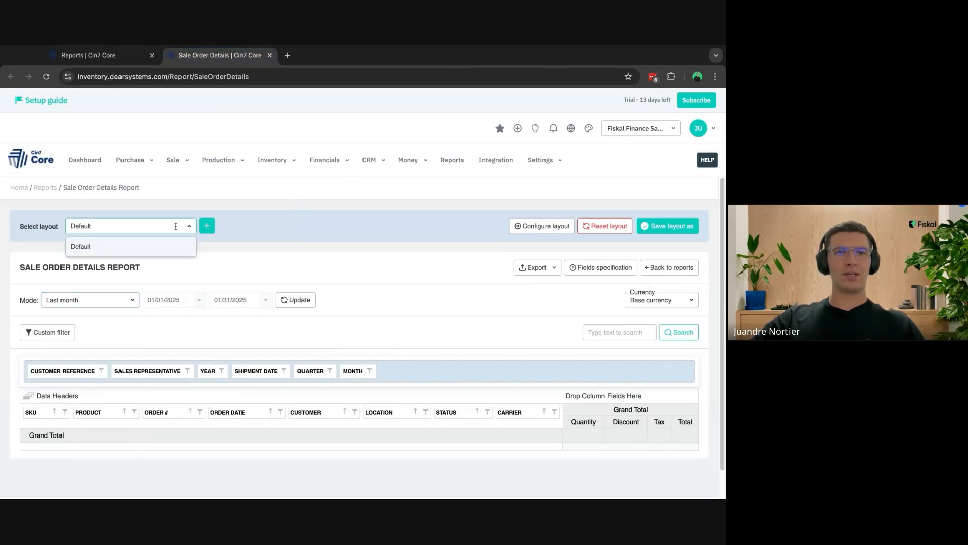
{"action": "left_click", "coordinate": [42, 242]}
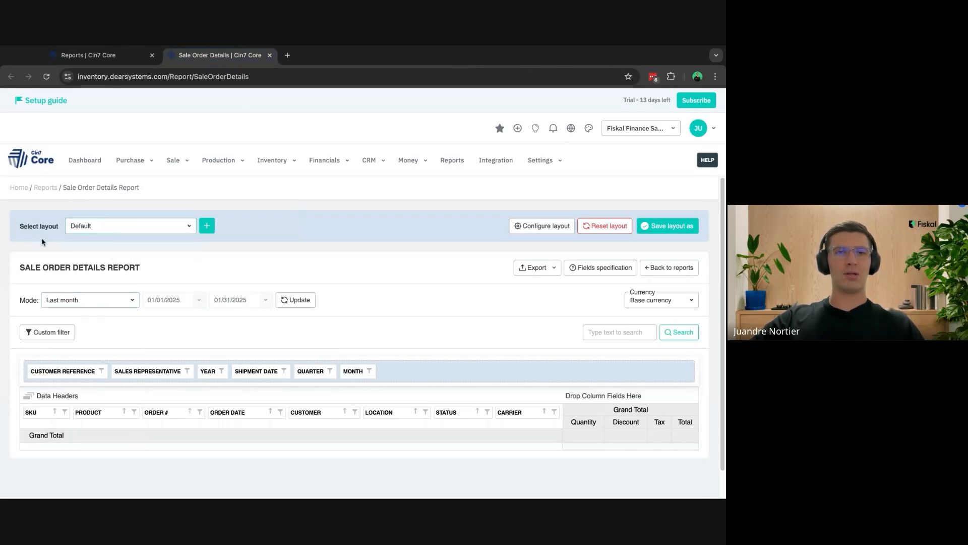
- Set the report's date mode to Last 30 days and refresh the data
{"action": "left_click", "coordinate": [130, 301]}
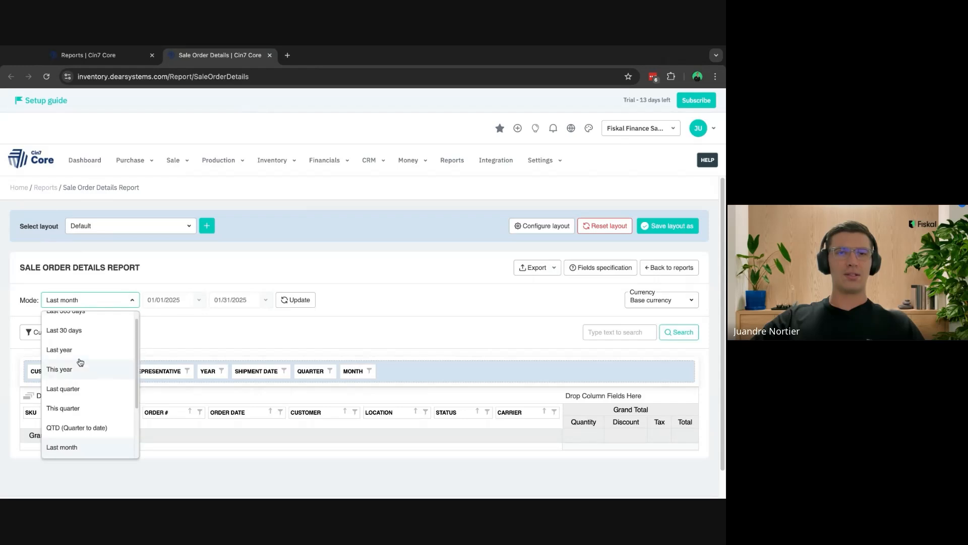
{"action": "scroll", "coordinate": [80, 358], "scroll_direction": "down", "scroll_amount": 2}
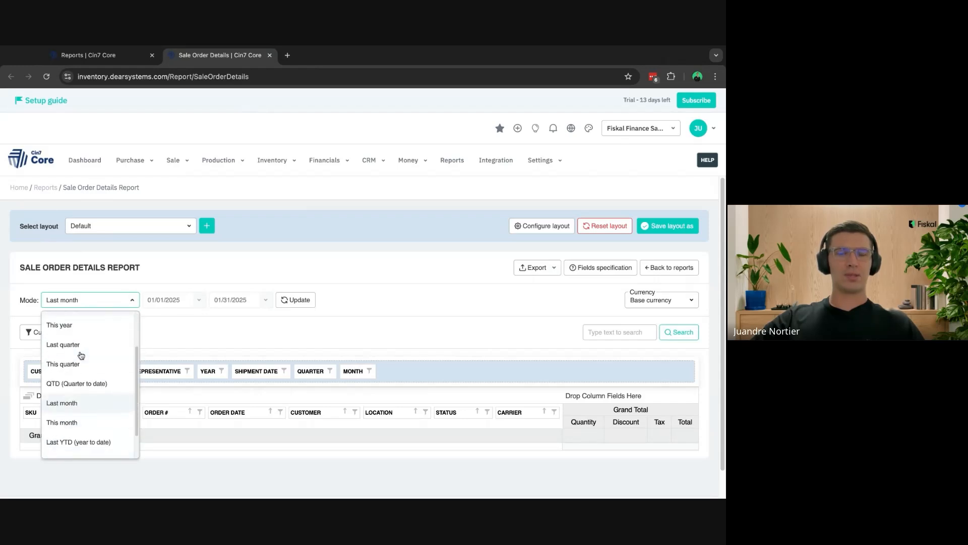
{"action": "scroll", "coordinate": [81, 356], "scroll_direction": "up", "scroll_amount": 3}
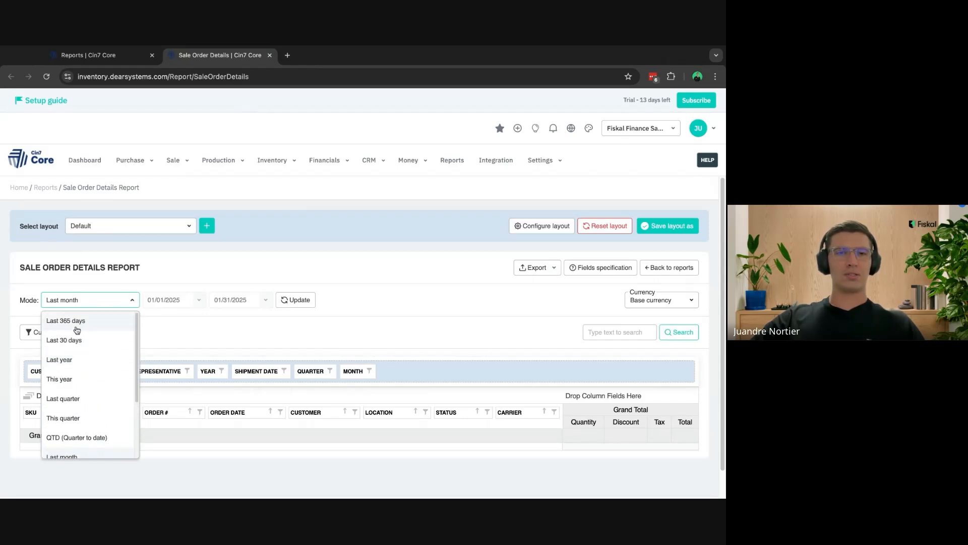
{"action": "scroll", "coordinate": [77, 330], "scroll_direction": "down", "scroll_amount": 3}
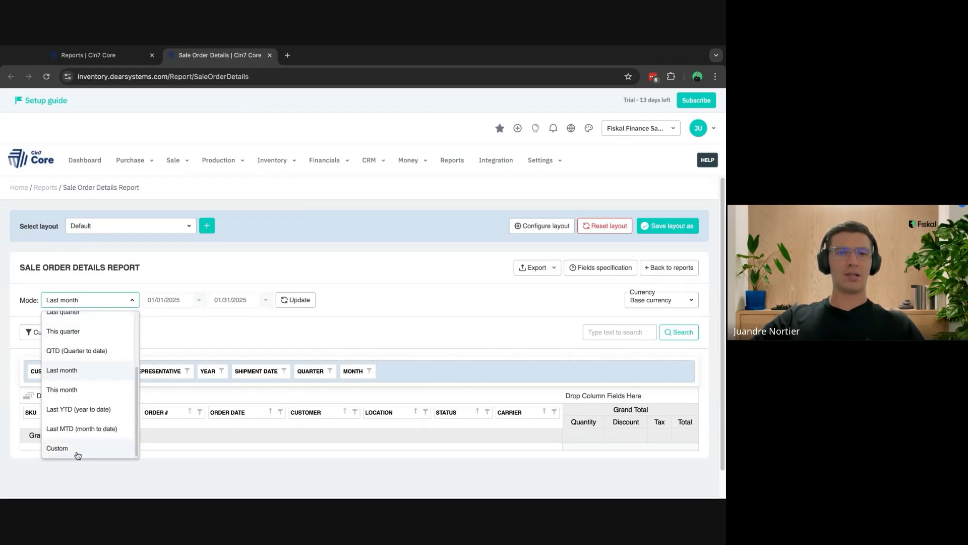
{"action": "scroll", "coordinate": [83, 426], "scroll_direction": "up", "scroll_amount": 3}
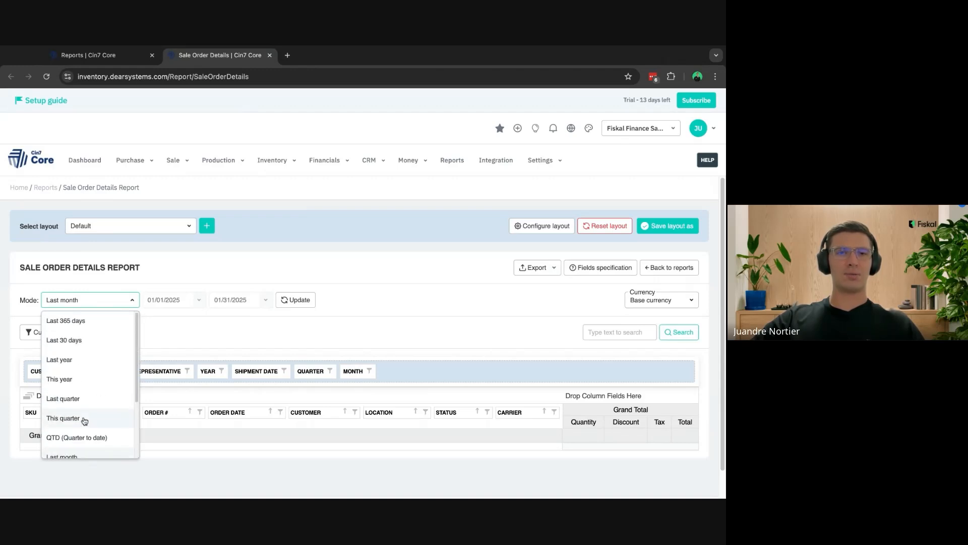
{"action": "left_click", "coordinate": [79, 338]}
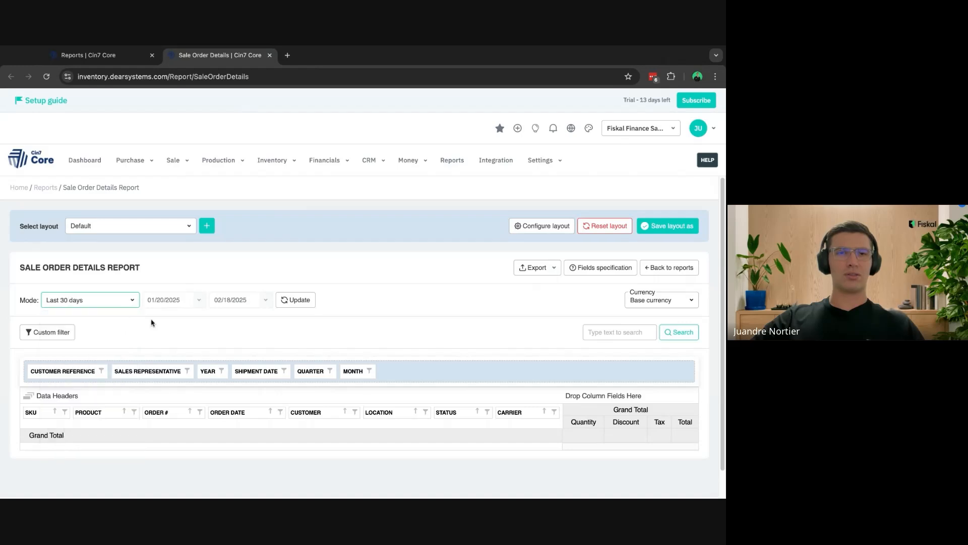
{"action": "left_click", "coordinate": [298, 301]}
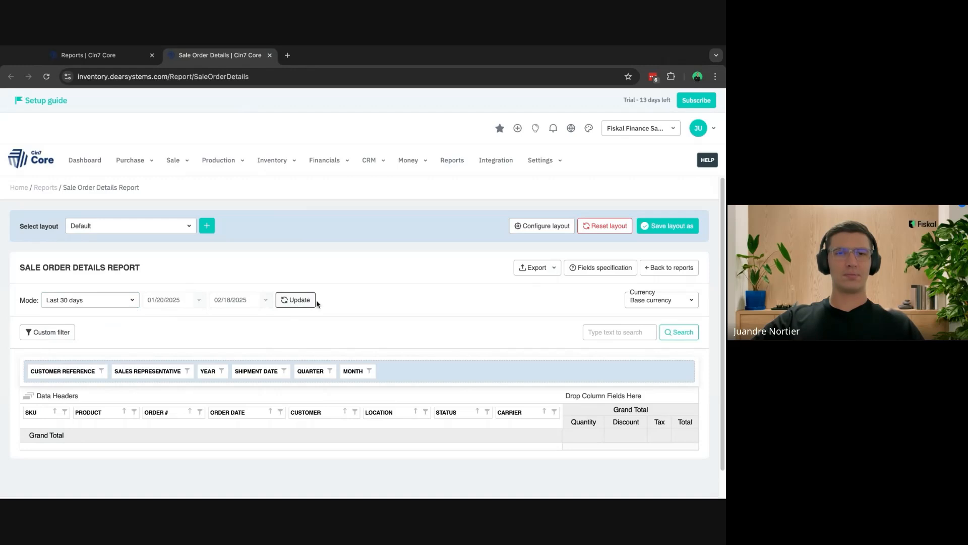
- Set the report's date mode to Last 365 days and refresh the data
{"action": "scroll", "coordinate": [315, 303], "scroll_direction": "down", "scroll_amount": 1}
{"action": "left_click", "coordinate": [133, 283]}
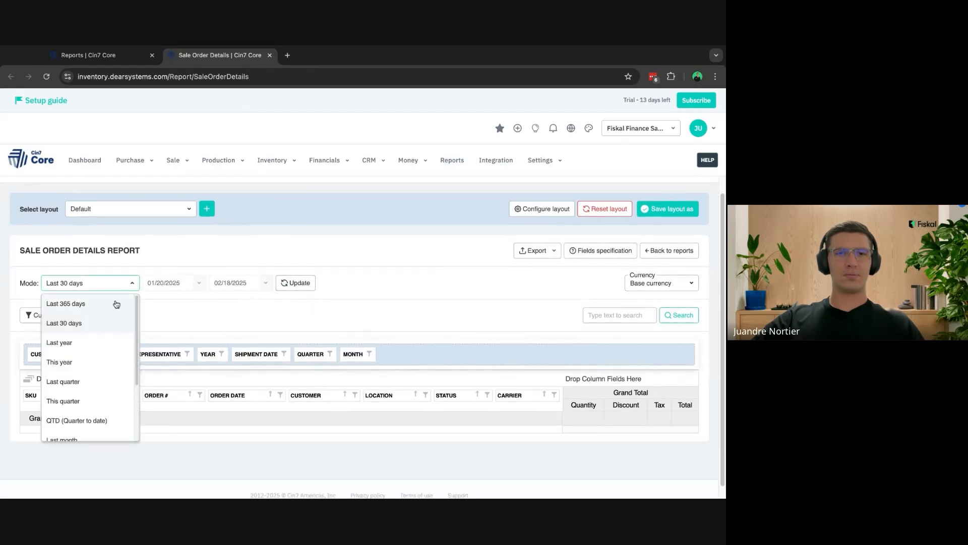
{"action": "scroll", "coordinate": [113, 305], "scroll_direction": "up", "scroll_amount": 1}
{"action": "left_click", "coordinate": [90, 321]}
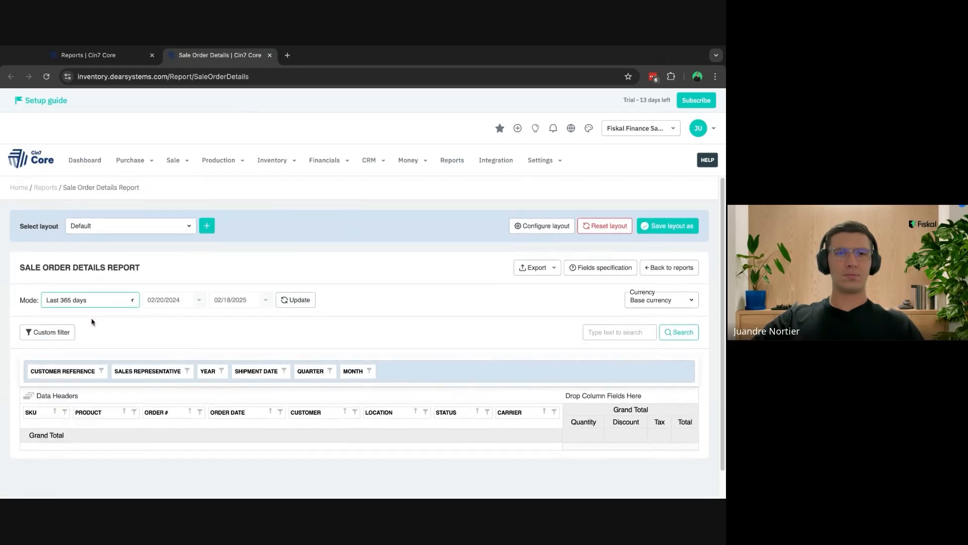
{"action": "left_click", "coordinate": [288, 301]}
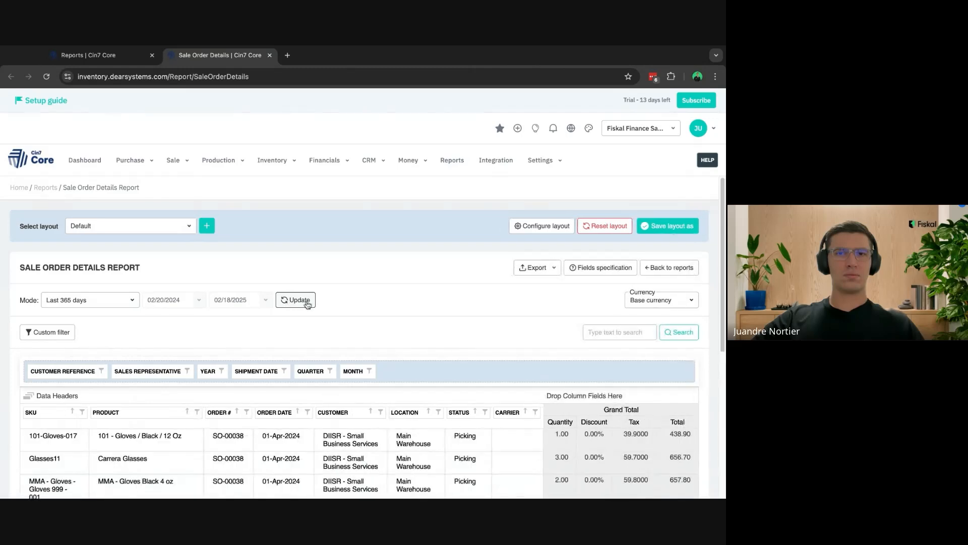
- Examine the sale order rows, column headers, grand totals and the unused filter fields above the table
{"action": "scroll", "coordinate": [353, 308], "scroll_direction": "down", "scroll_amount": 1}
{"action": "scroll", "coordinate": [342, 309], "scroll_direction": "down", "scroll_amount": 1}
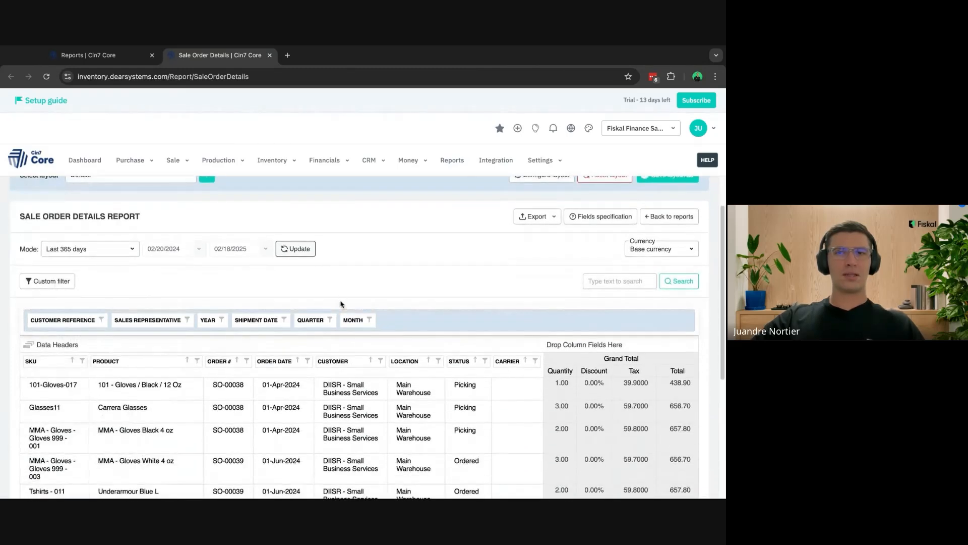
{"action": "scroll", "coordinate": [358, 283], "scroll_direction": "down", "scroll_amount": 1}
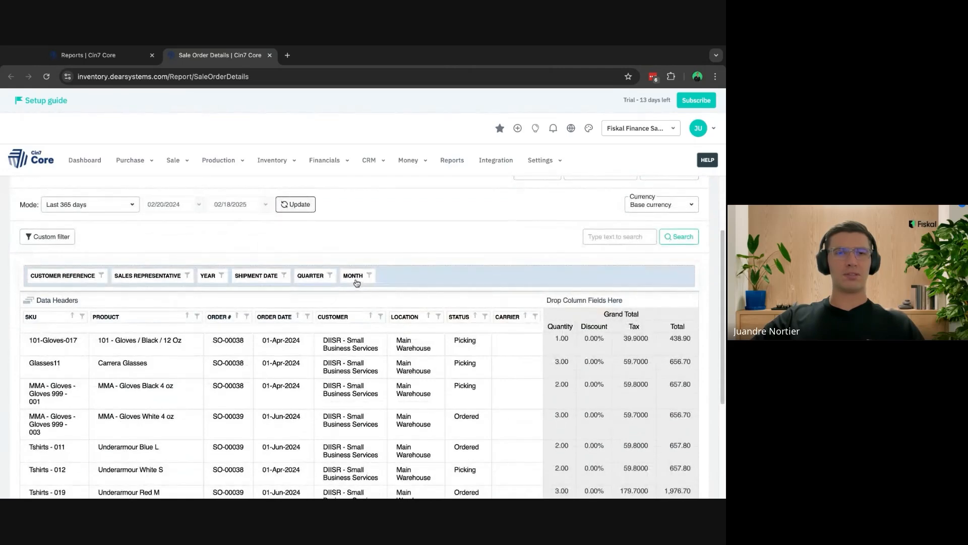
{"action": "scroll", "coordinate": [302, 287], "scroll_direction": "down", "scroll_amount": 2}
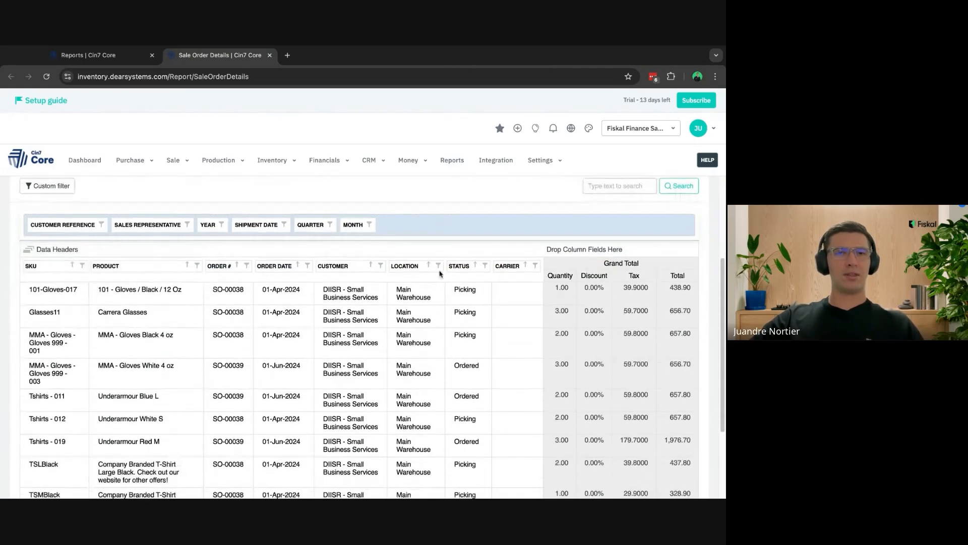
{"action": "scroll", "coordinate": [515, 277], "scroll_direction": "down", "scroll_amount": 2}
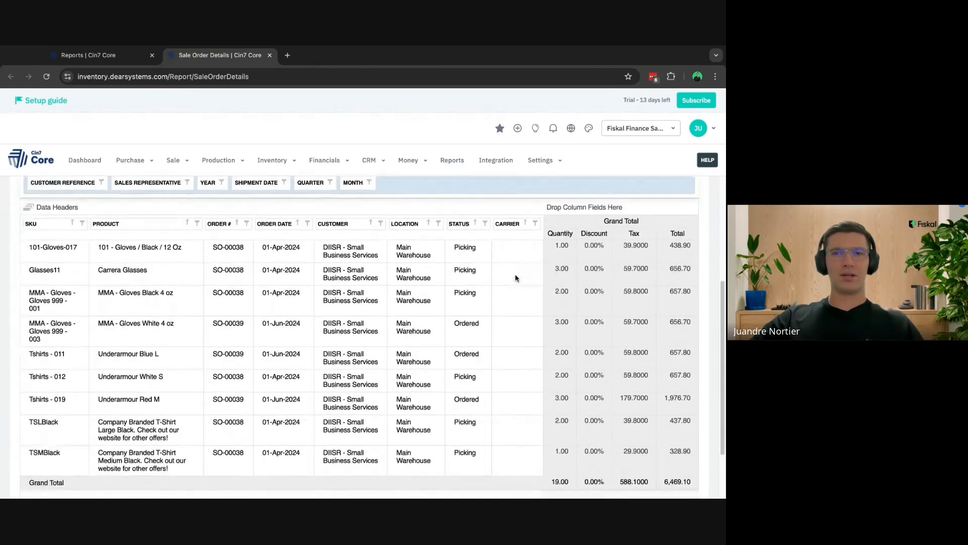
{"action": "scroll", "coordinate": [514, 276], "scroll_direction": "up", "scroll_amount": 2}
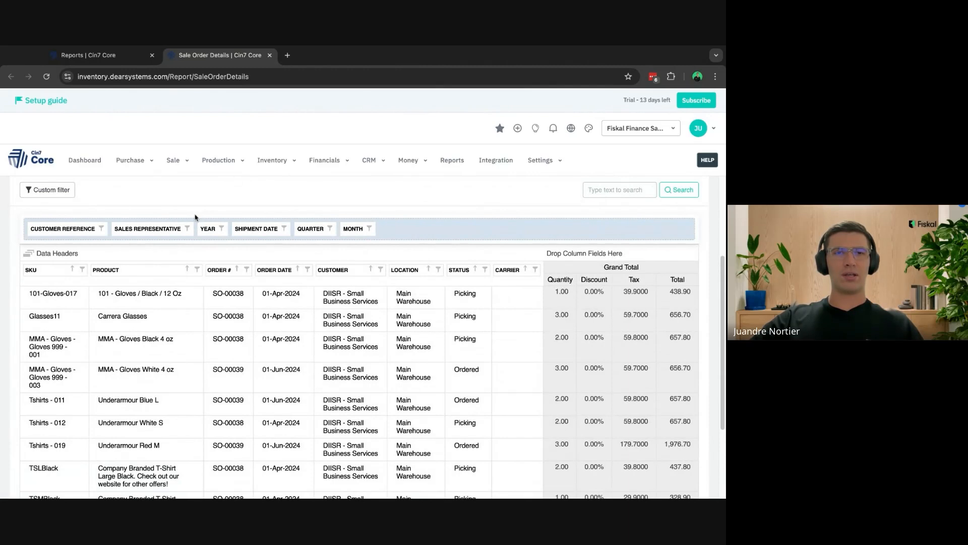
{"action": "scroll", "coordinate": [249, 218], "scroll_direction": "up", "scroll_amount": 1}
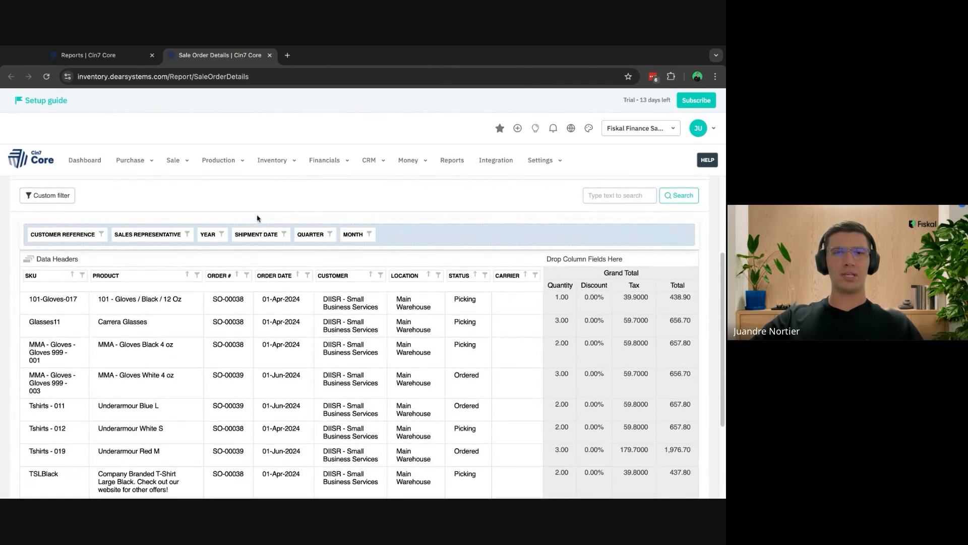
{"action": "scroll", "coordinate": [109, 216], "scroll_direction": "up", "scroll_amount": 1}
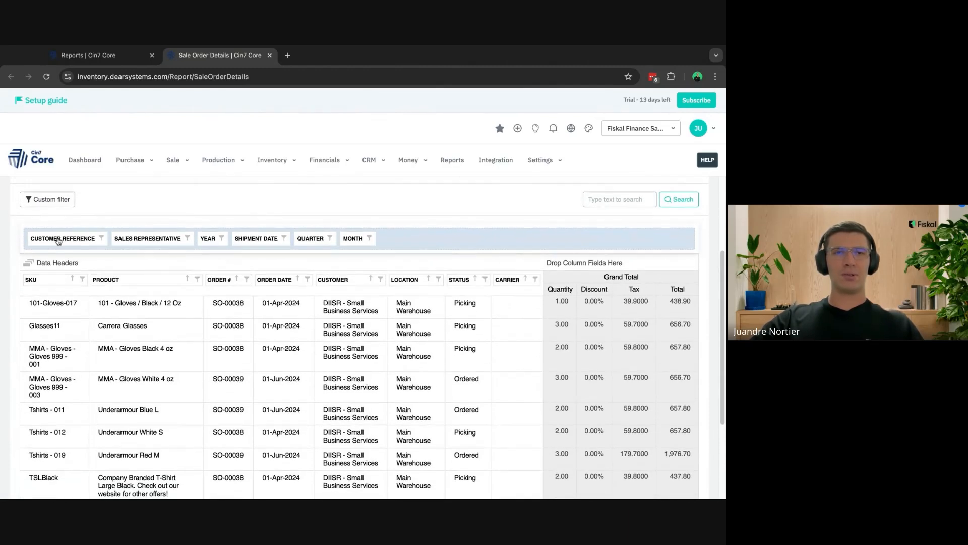
- Add the Customer Reference field to the report's rows between Product and Order #, and review the resulting table
{"action": "left_click_drag", "start_coordinate": [59, 242], "coordinate": [206, 280]}
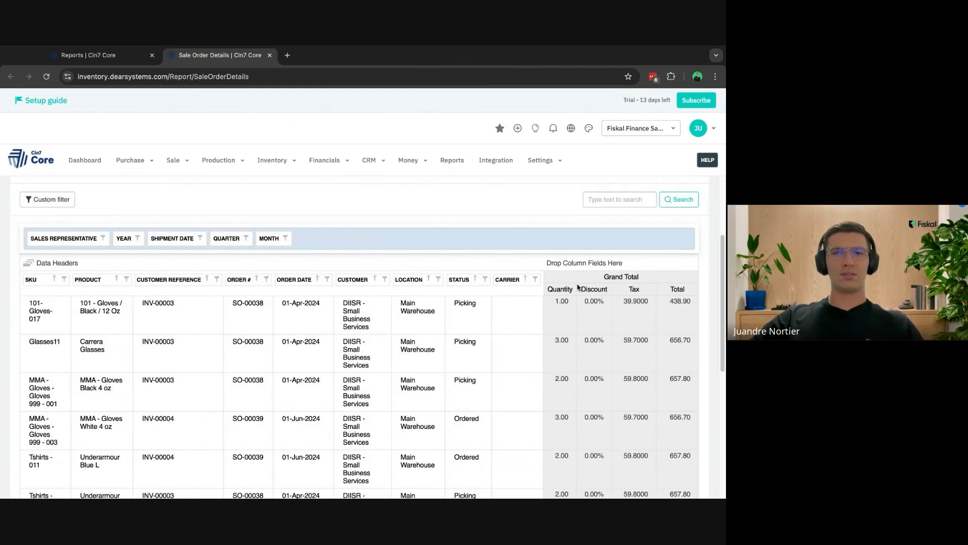
{"action": "scroll", "coordinate": [578, 287], "scroll_direction": "down", "scroll_amount": 1}
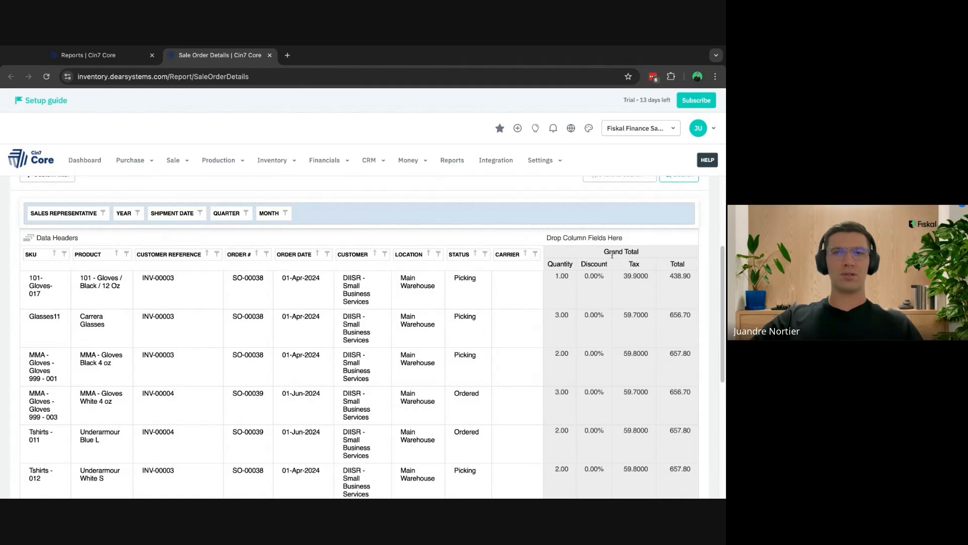
{"action": "scroll", "coordinate": [504, 278], "scroll_direction": "down", "scroll_amount": 1}
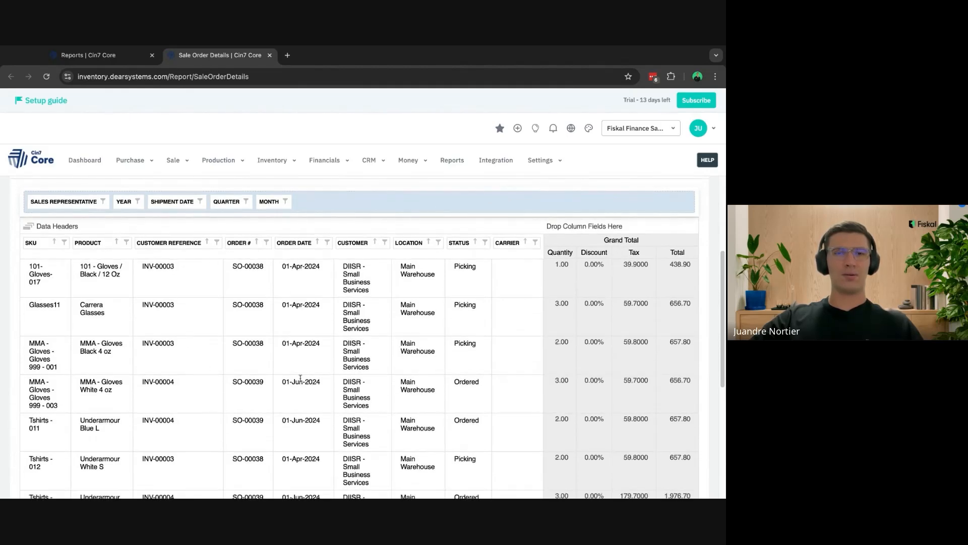
{"action": "scroll", "coordinate": [299, 310], "scroll_direction": "down", "scroll_amount": 5}
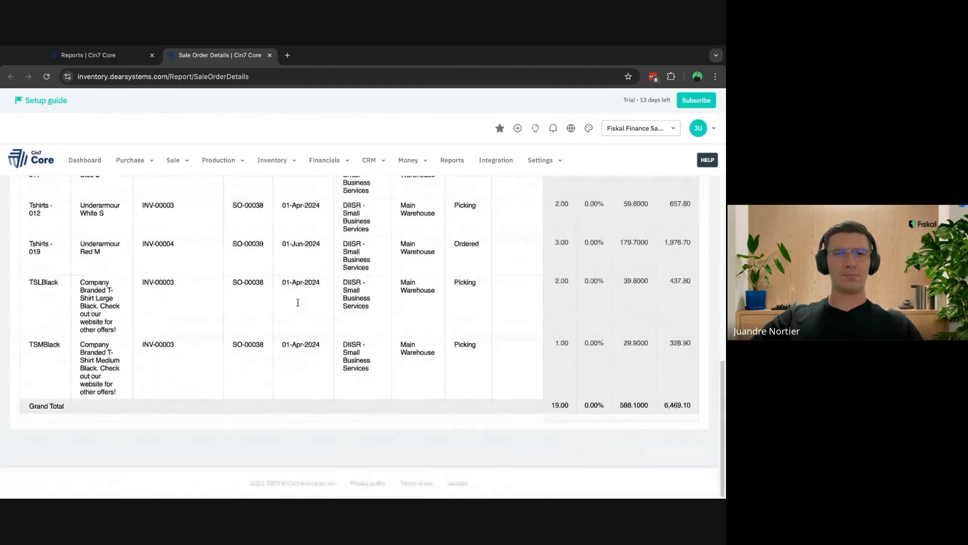
- Move the hidden Invoice # field into the Filter Area of the report layout and update the layout
{"action": "scroll", "coordinate": [297, 302], "scroll_direction": "up", "scroll_amount": 10}
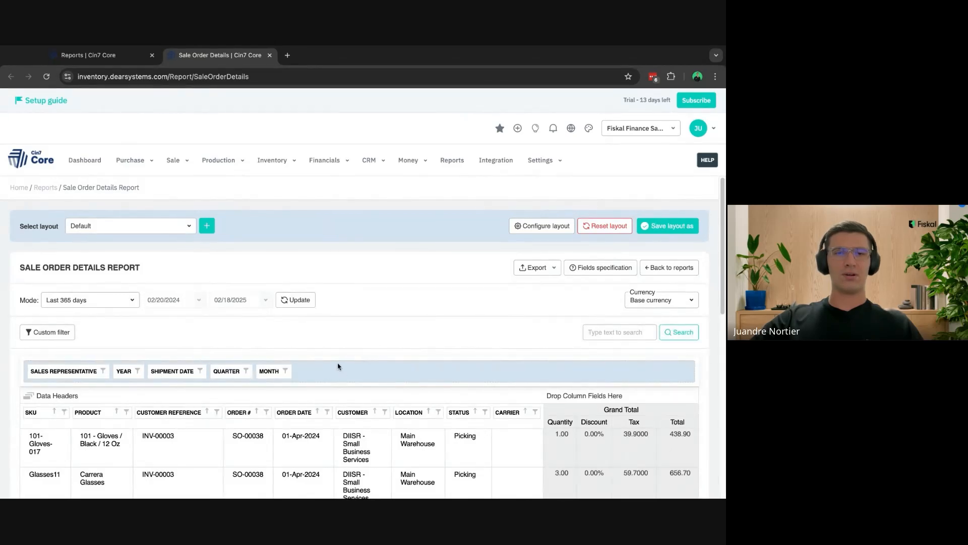
{"action": "left_click", "coordinate": [536, 232]}
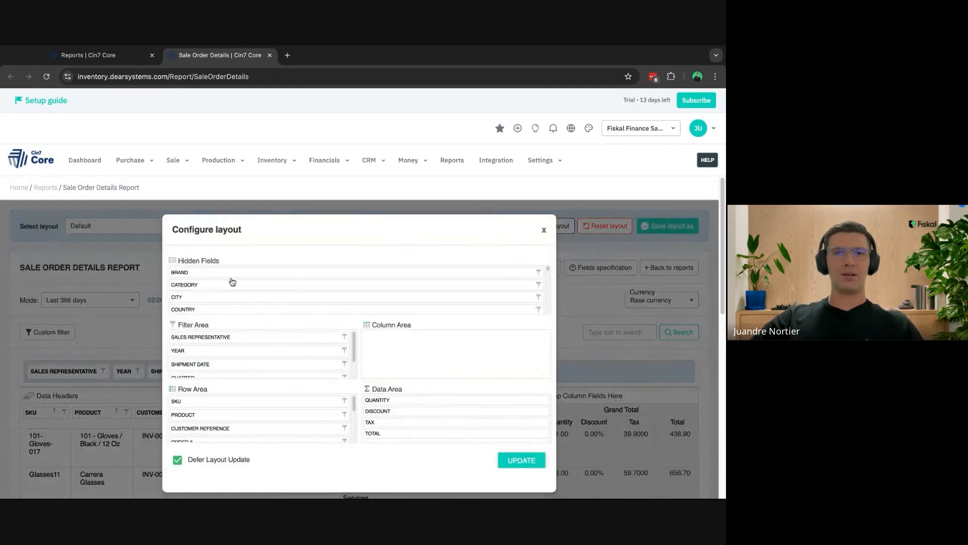
{"action": "scroll", "coordinate": [233, 280], "scroll_direction": "down", "scroll_amount": 2}
{"action": "scroll", "coordinate": [233, 281], "scroll_direction": "down", "scroll_amount": 5}
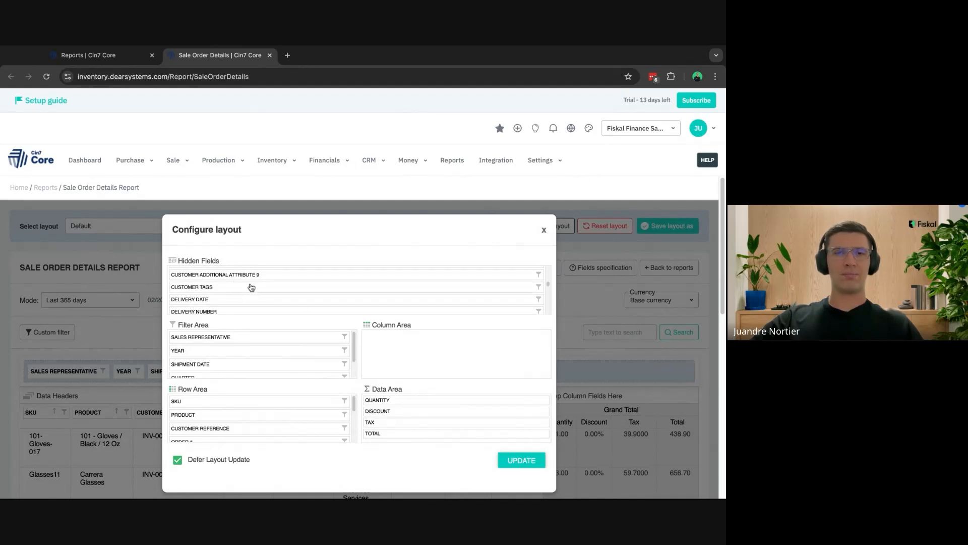
{"action": "scroll", "coordinate": [251, 289], "scroll_direction": "down", "scroll_amount": 1}
{"action": "scroll", "coordinate": [251, 289], "scroll_direction": "down", "scroll_amount": 2}
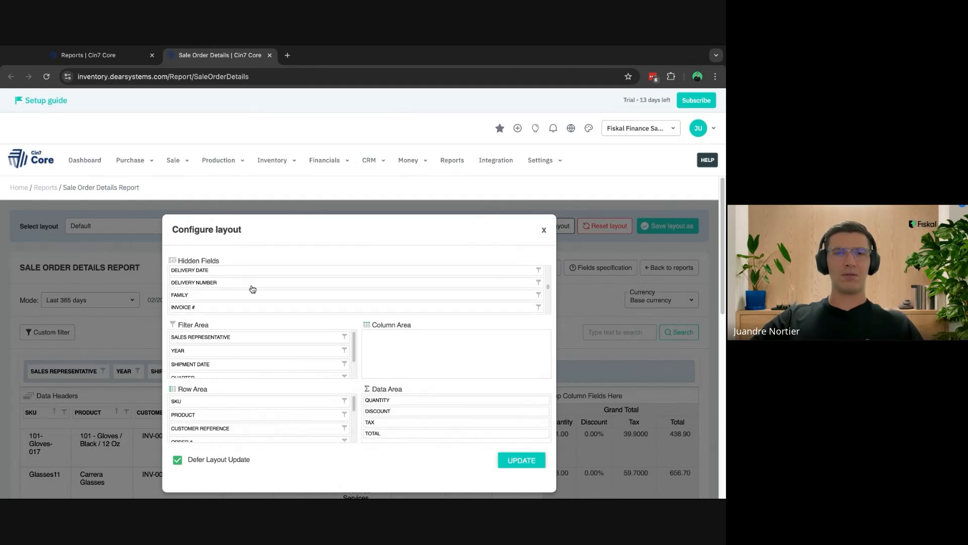
{"action": "left_click_drag", "start_coordinate": [210, 301], "coordinate": [262, 335]}
{"action": "left_click", "coordinate": [520, 459]}
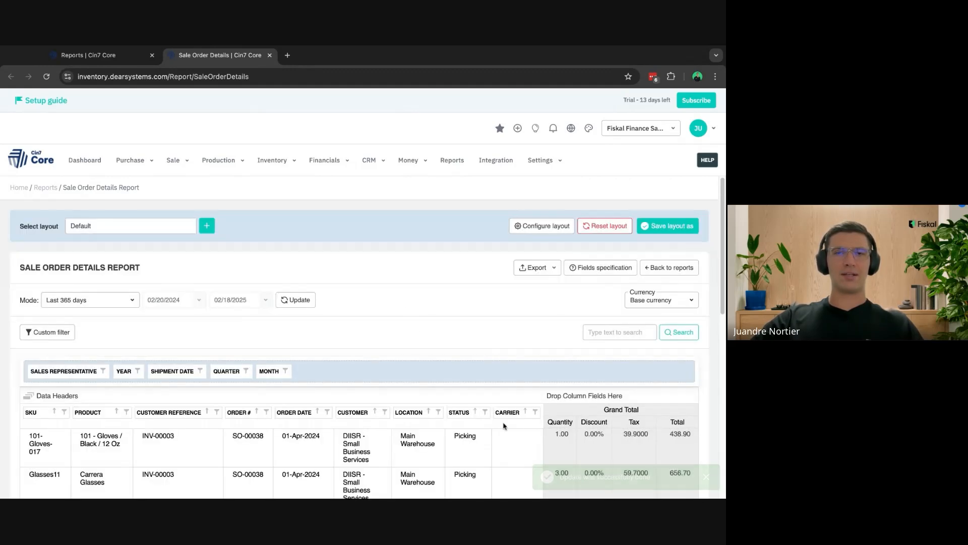
- Move the Invoice # field from the filter fields into the report's rows between Customer Reference and Order #
{"action": "scroll", "coordinate": [383, 275], "scroll_direction": "down", "scroll_amount": 1}
{"action": "scroll", "coordinate": [383, 274], "scroll_direction": "down", "scroll_amount": 1}
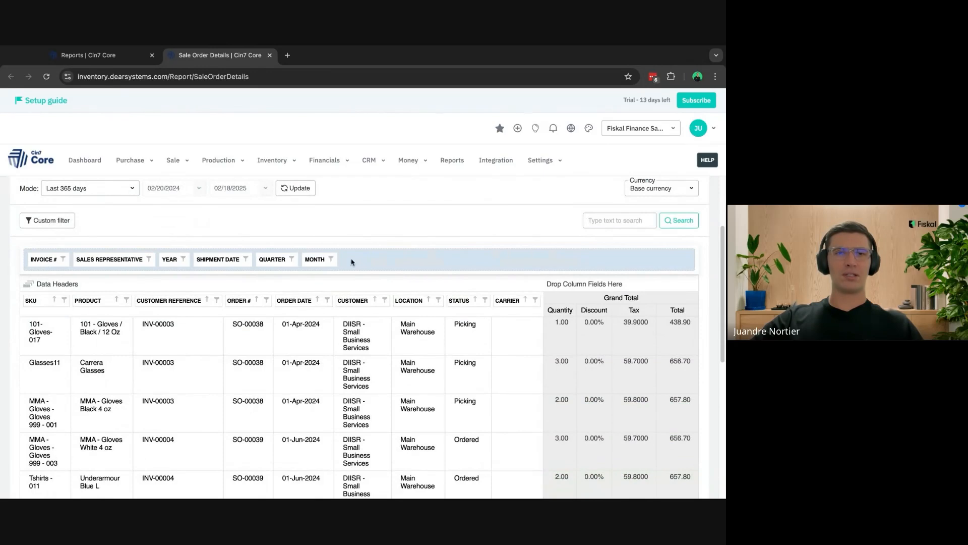
{"action": "left_click_drag", "start_coordinate": [45, 260], "coordinate": [248, 293]}
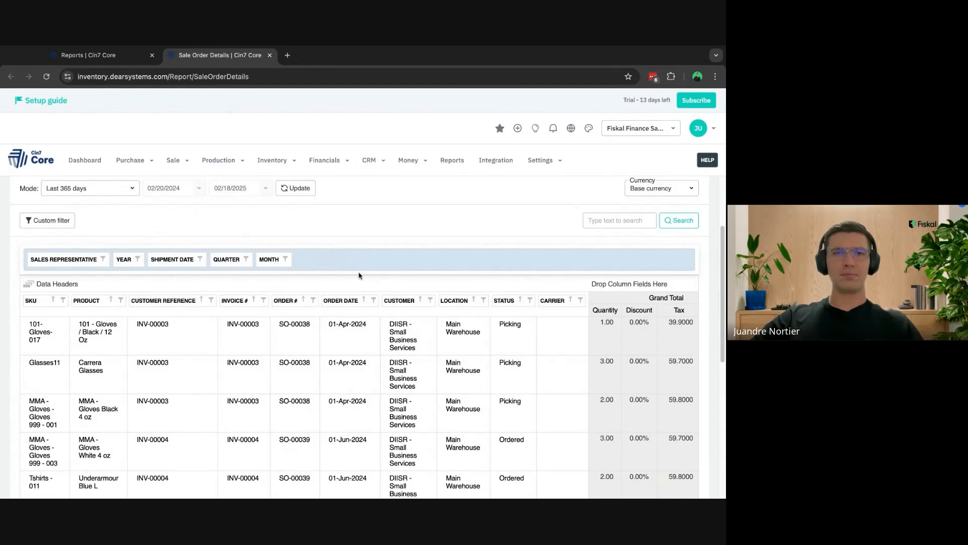
- Read through the report's fields specification down to the customer additional attributes, and close it
{"action": "scroll", "coordinate": [362, 273], "scroll_direction": "up", "scroll_amount": 2}
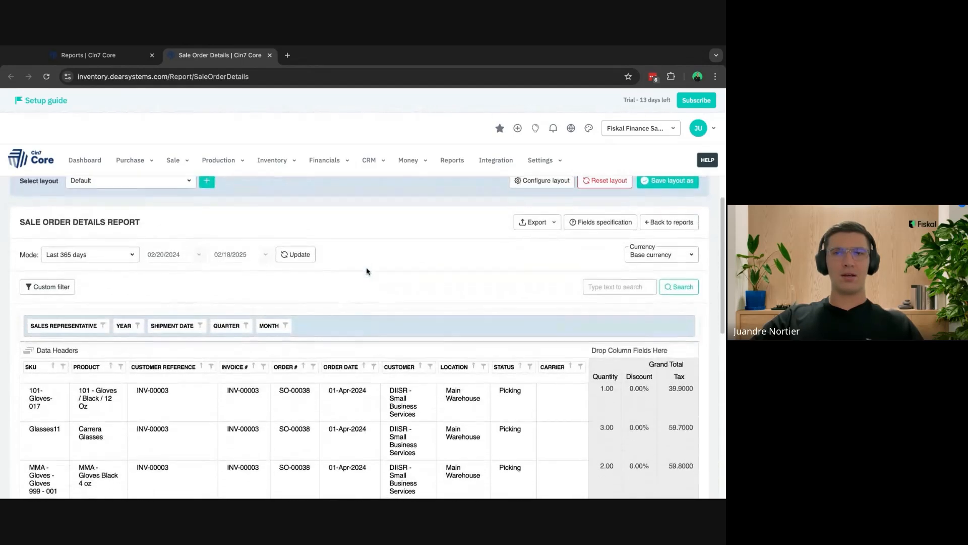
{"action": "scroll", "coordinate": [366, 271], "scroll_direction": "down", "scroll_amount": 1}
{"action": "scroll", "coordinate": [463, 291], "scroll_direction": "up", "scroll_amount": 1}
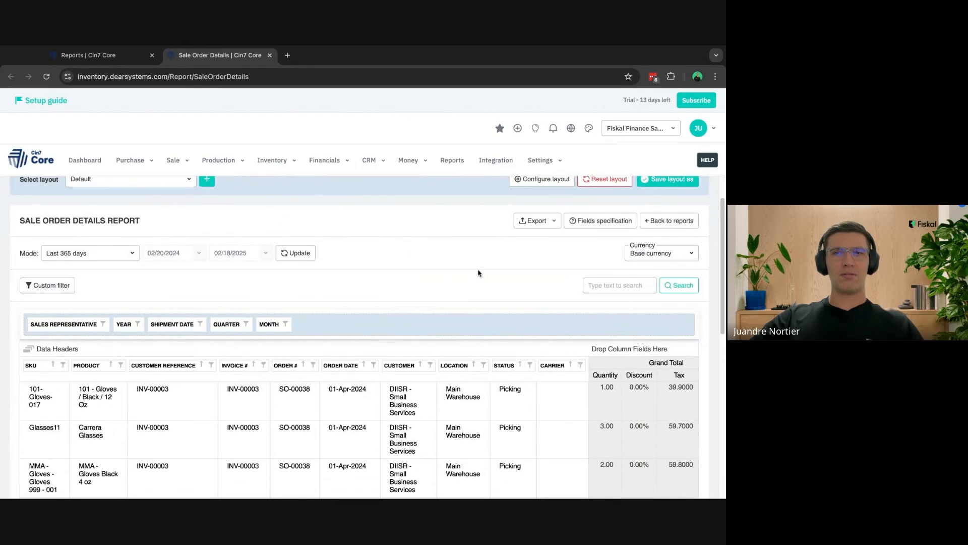
{"action": "scroll", "coordinate": [478, 273], "scroll_direction": "up", "scroll_amount": 1}
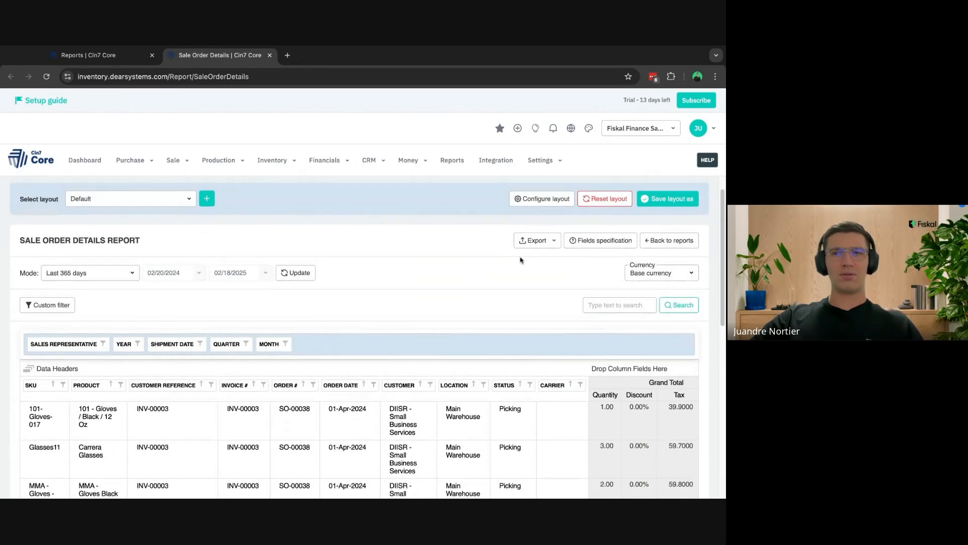
{"action": "left_click", "coordinate": [601, 241]}
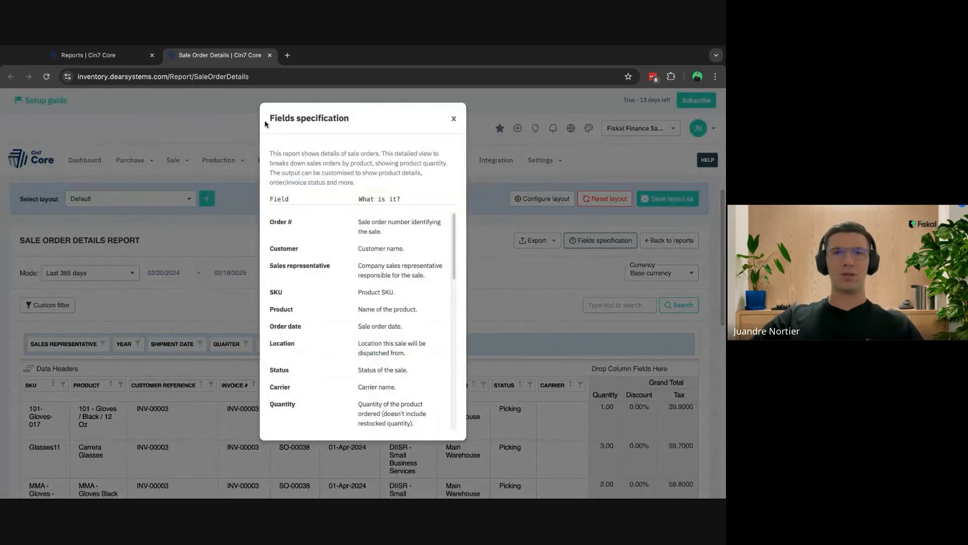
{"action": "left_click_drag", "start_coordinate": [265, 125], "coordinate": [353, 126]}
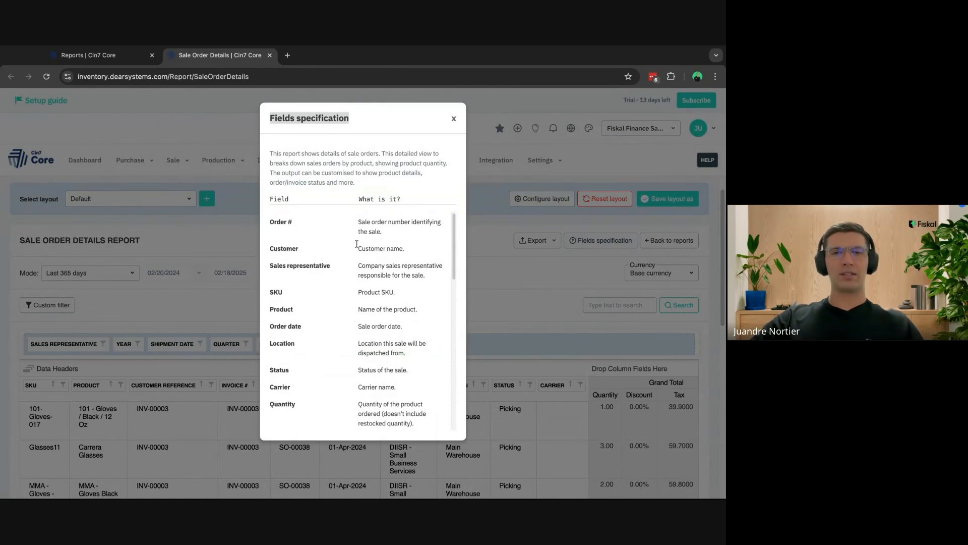
{"action": "scroll", "coordinate": [356, 244], "scroll_direction": "down", "scroll_amount": 4}
{"action": "scroll", "coordinate": [357, 241], "scroll_direction": "down", "scroll_amount": 6}
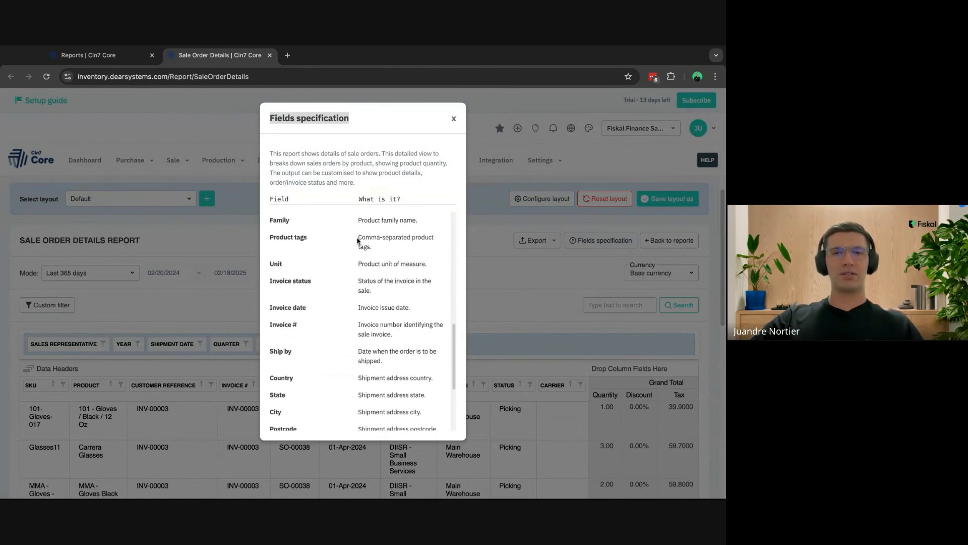
{"action": "scroll", "coordinate": [357, 238], "scroll_direction": "down", "scroll_amount": 1}
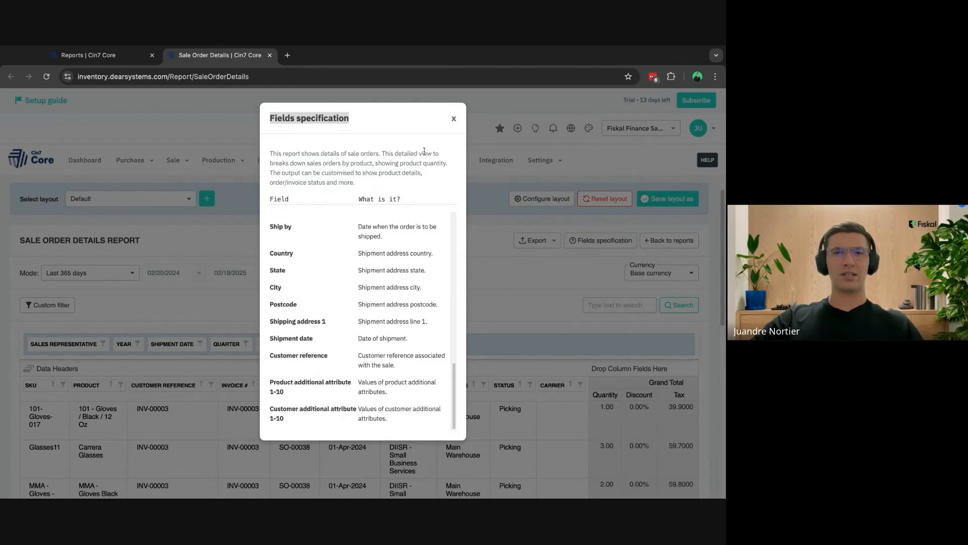
{"action": "left_click", "coordinate": [454, 121]}
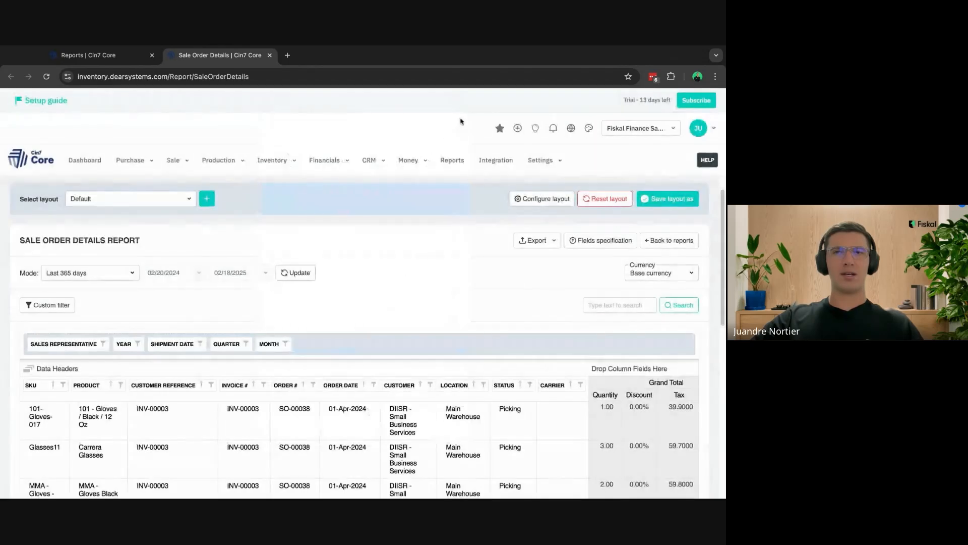
- Open the Cin7 Help Center through Get Support, search it for "report" and reset the page zoom
{"action": "left_click", "coordinate": [699, 128]}
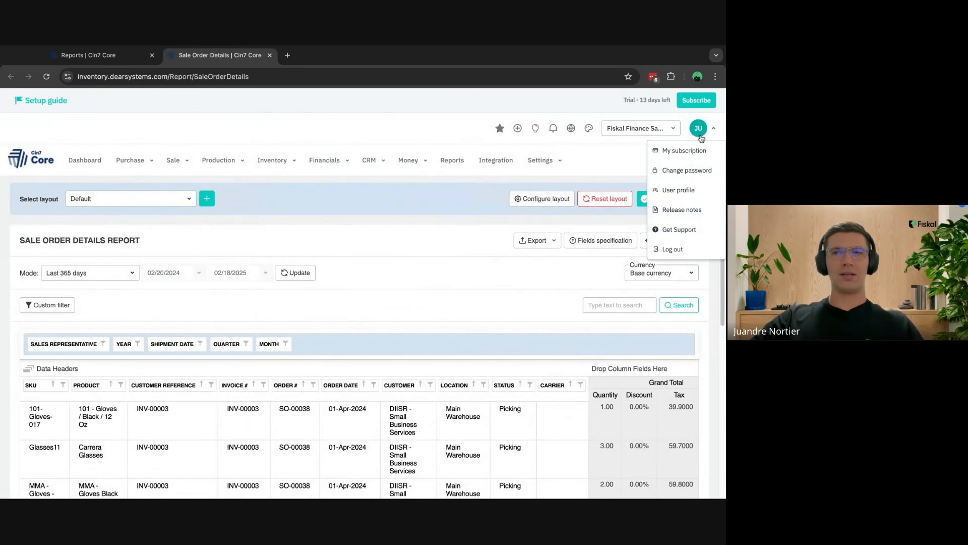
{"action": "left_click", "coordinate": [680, 228]}
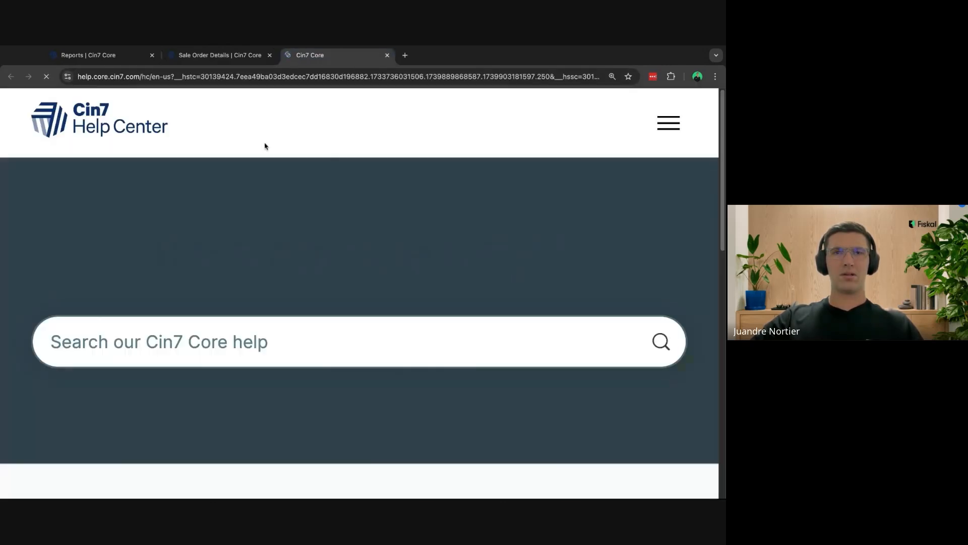
{"action": "left_click", "coordinate": [211, 337]}
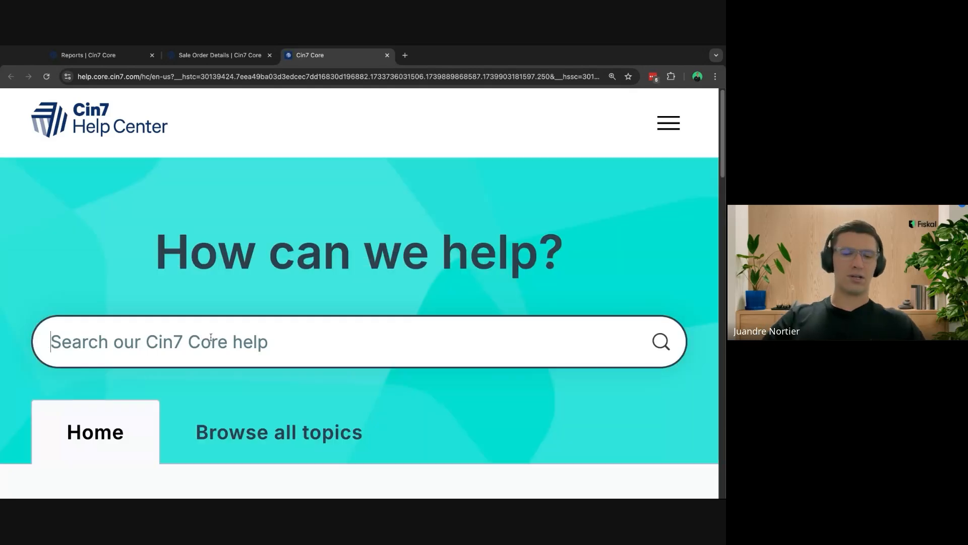
{"action": "type", "text": "report"}
{"action": "key", "text": "Return"}
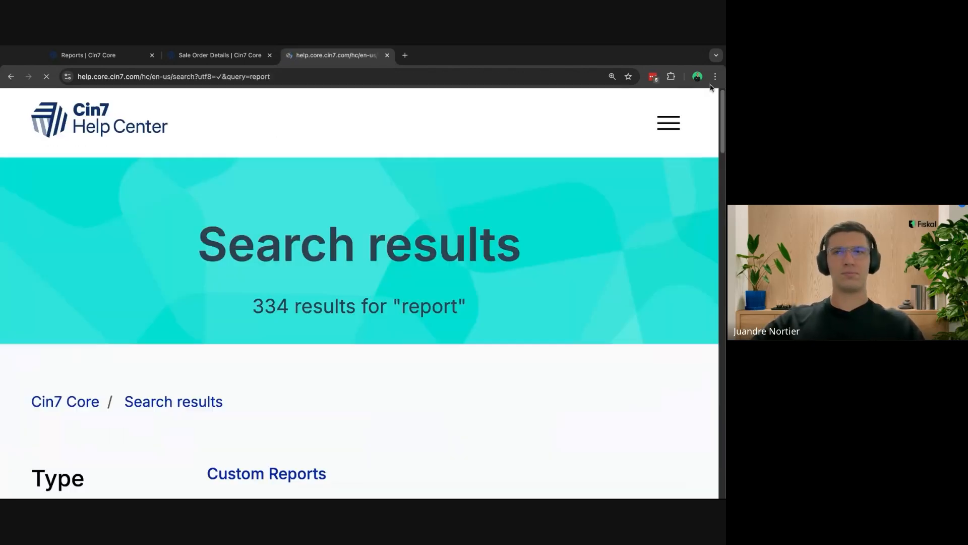
{"action": "key", "text": "super+0"}
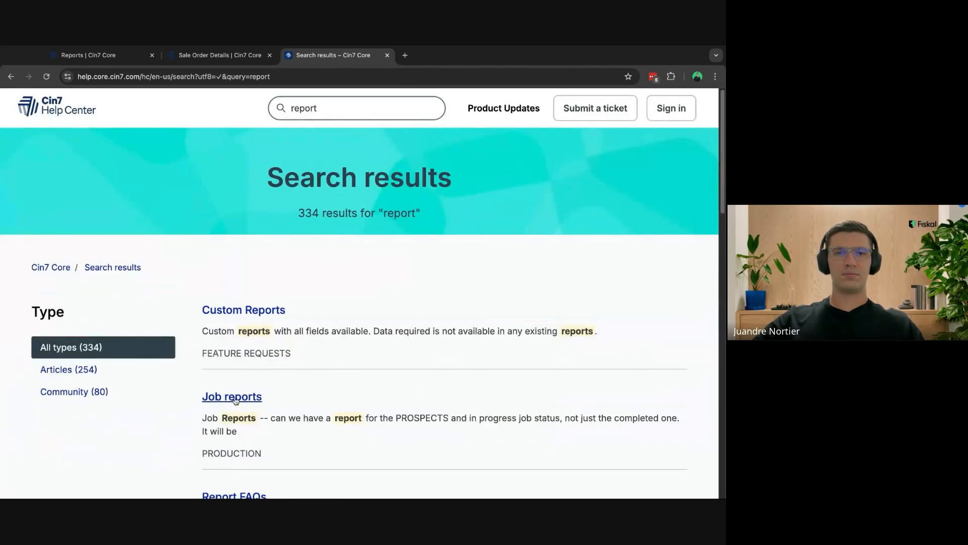
- Browse from the Report FAQs article to the Reports and automation category, expanding its Sales reports and Using reports topics
{"action": "scroll", "coordinate": [266, 331], "scroll_direction": "down", "scroll_amount": 2}
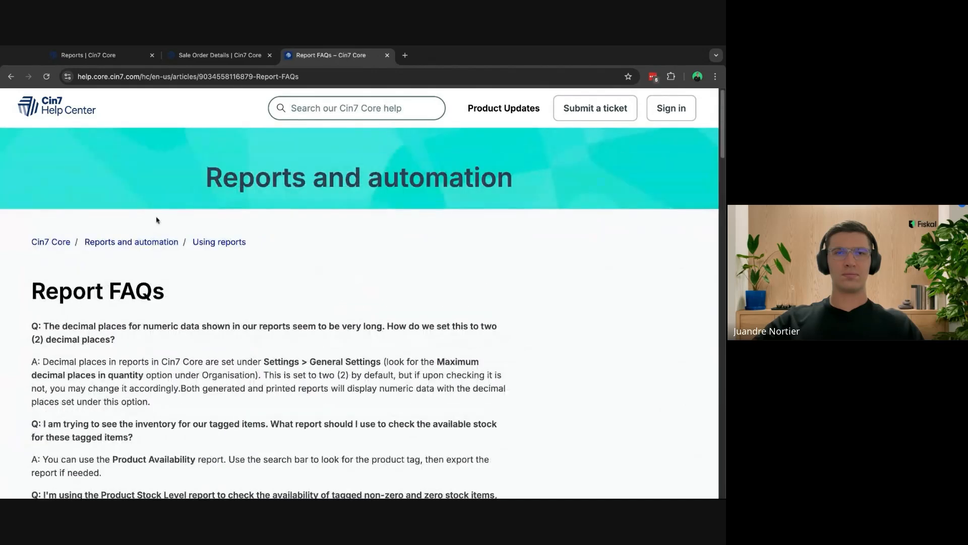
{"action": "left_click", "coordinate": [167, 243]}
{"action": "scroll", "coordinate": [324, 237], "scroll_direction": "down", "scroll_amount": 3}
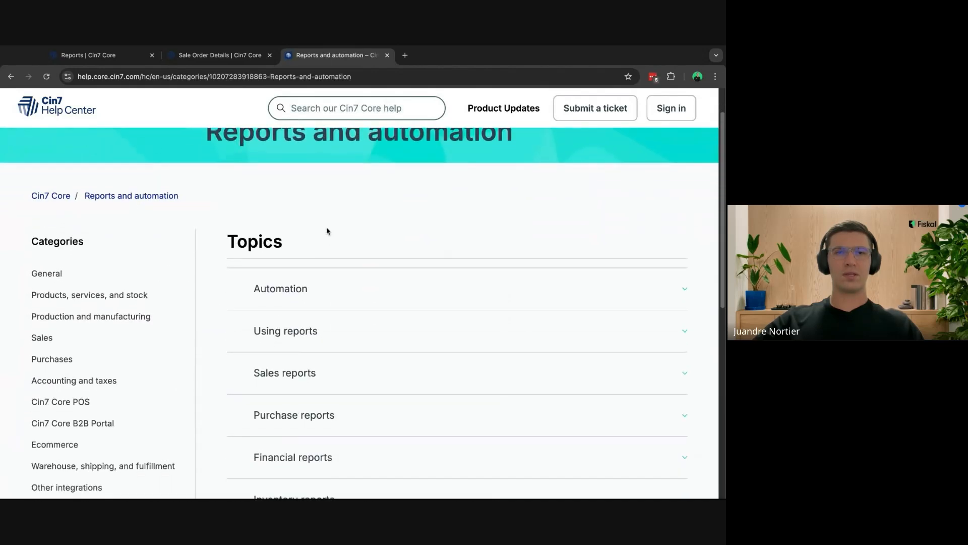
{"action": "left_click", "coordinate": [339, 263]}
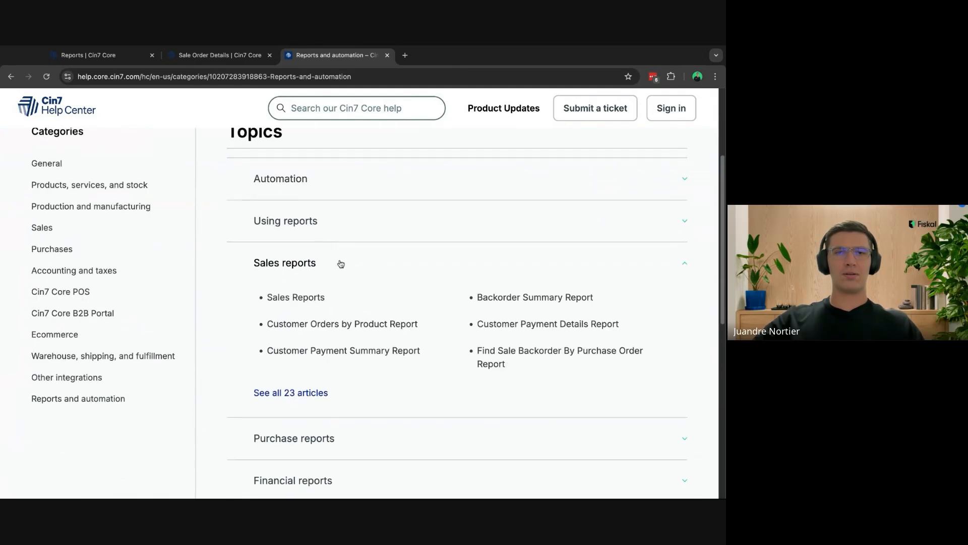
{"action": "left_click", "coordinate": [334, 224]}
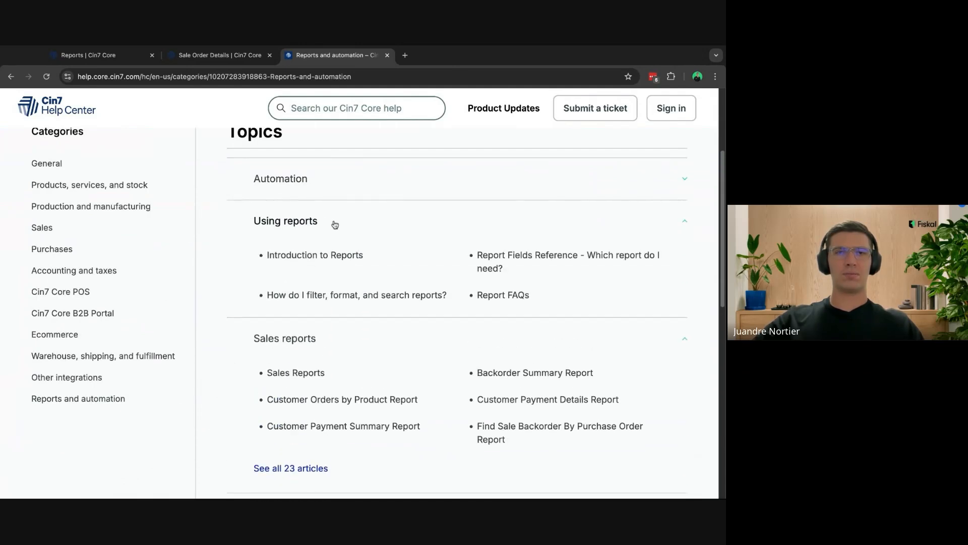
{"action": "scroll", "coordinate": [353, 227], "scroll_direction": "down", "scroll_amount": 1}
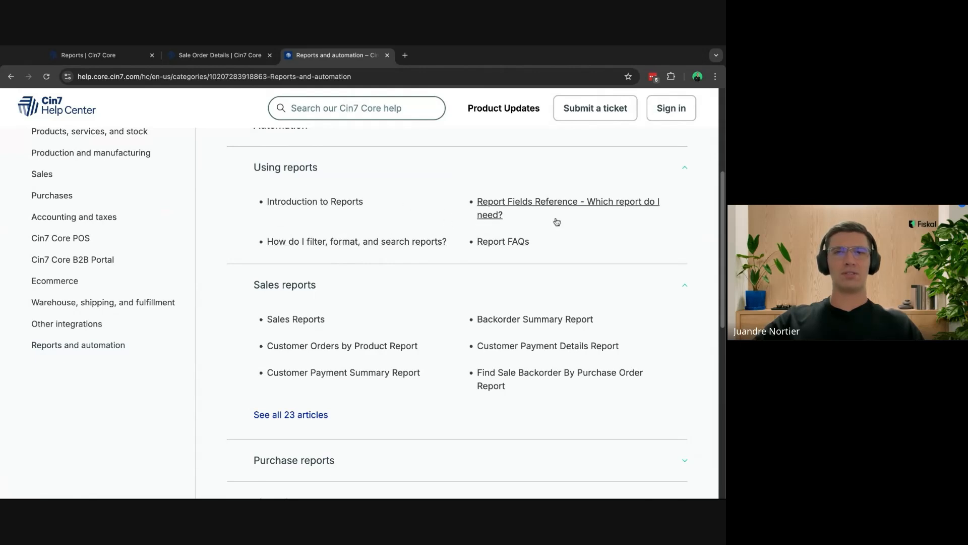
- Return to the Sale Order Details report and copy the product name "Underarmour White S" from its row
{"action": "left_click", "coordinate": [204, 57]}
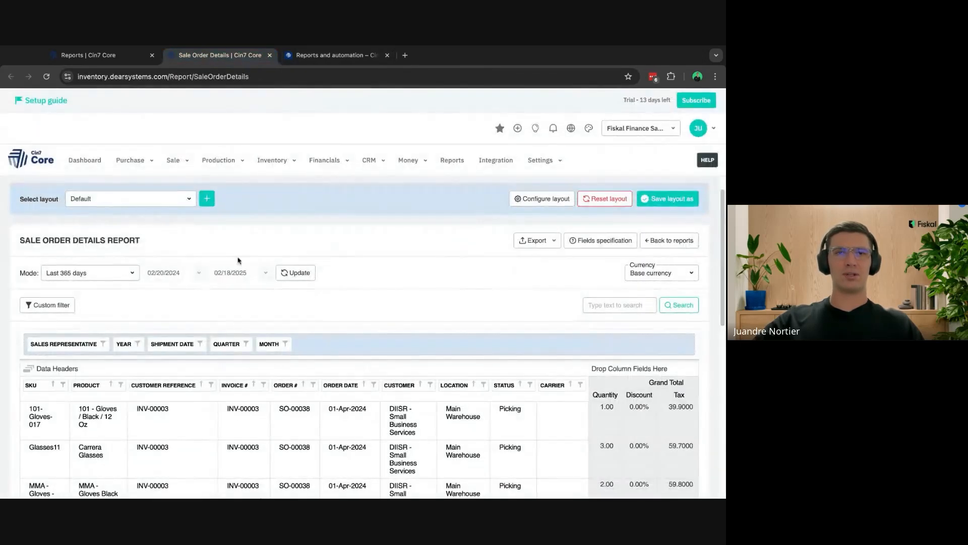
{"action": "scroll", "coordinate": [359, 280], "scroll_direction": "down", "scroll_amount": 1}
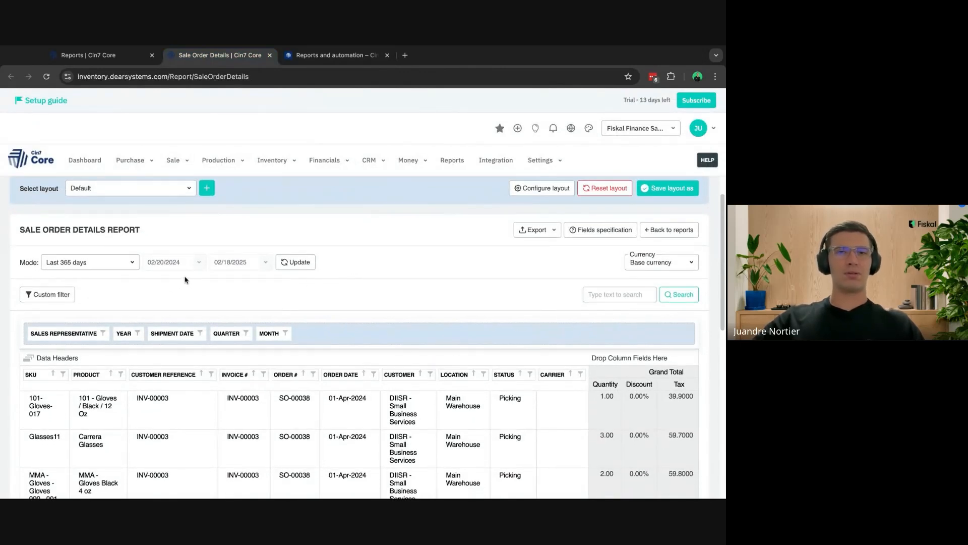
{"action": "scroll", "coordinate": [225, 283], "scroll_direction": "down", "scroll_amount": 2}
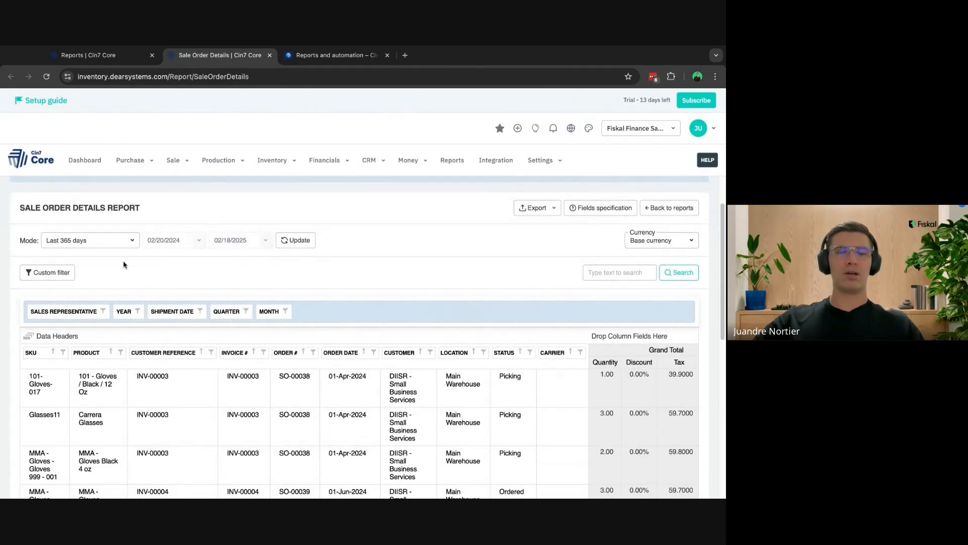
{"action": "scroll", "coordinate": [183, 271], "scroll_direction": "down", "scroll_amount": 4}
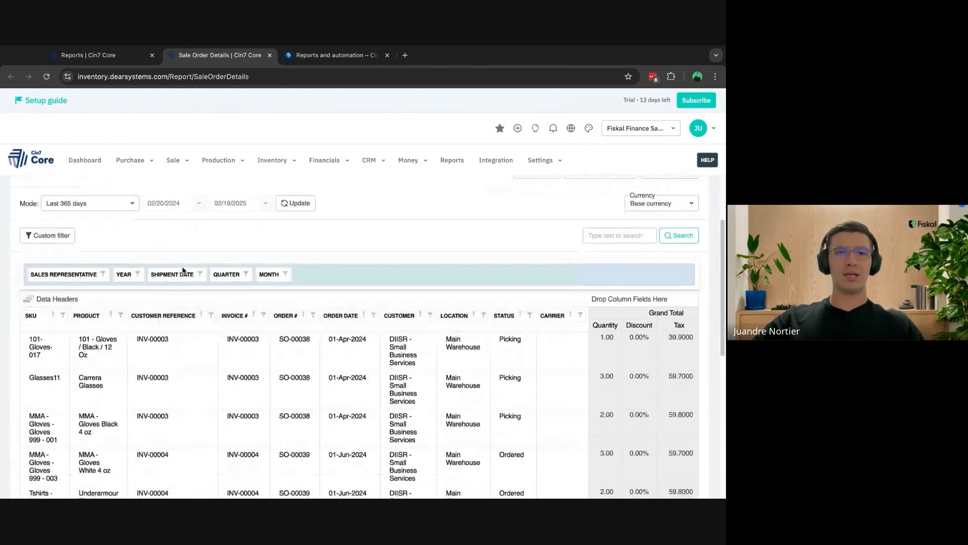
{"action": "scroll", "coordinate": [183, 270], "scroll_direction": "down", "scroll_amount": 5}
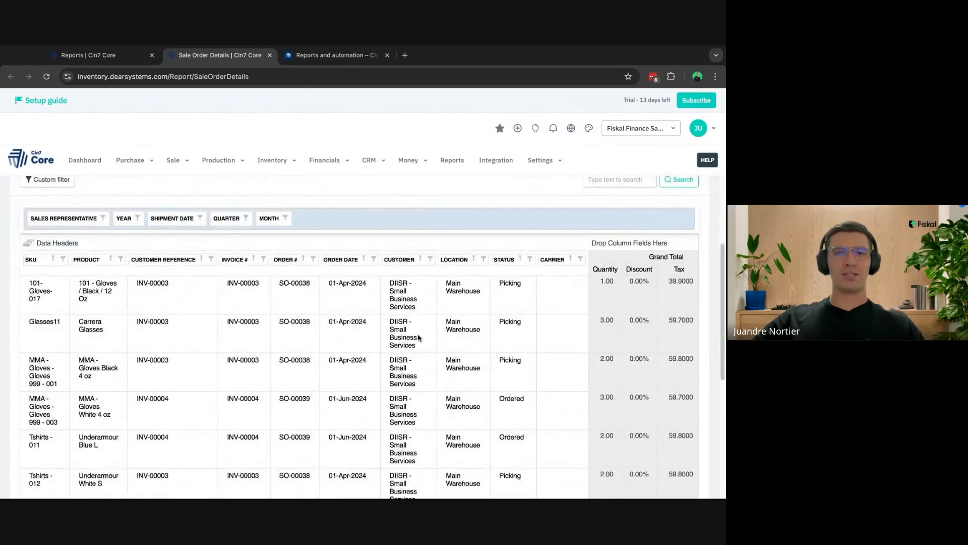
{"action": "scroll", "coordinate": [111, 403], "scroll_direction": "down", "scroll_amount": 1}
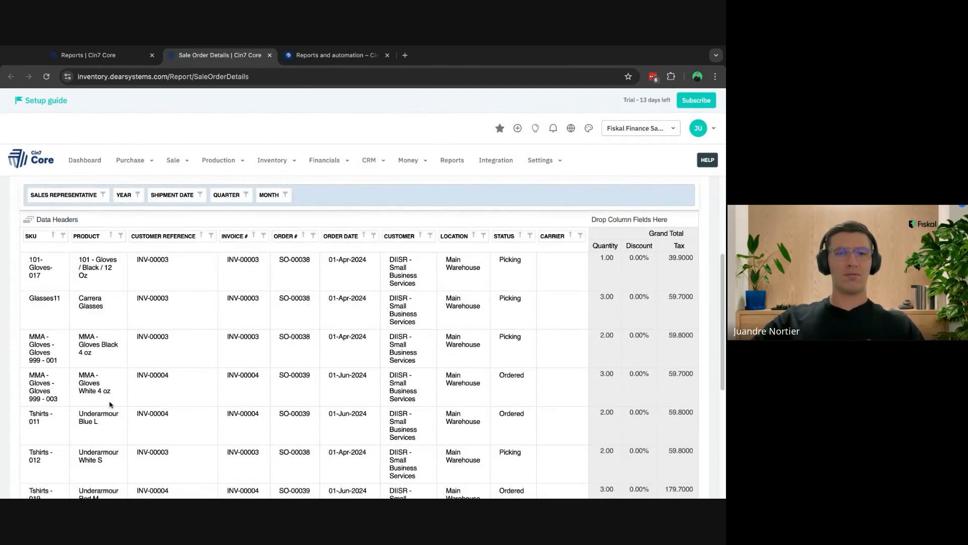
{"action": "left_click_drag", "start_coordinate": [80, 450], "coordinate": [103, 460]}
{"action": "key", "text": "super+c"}
- Add a condition to the report's custom filter and set its field to Product
{"action": "scroll", "coordinate": [105, 253], "scroll_direction": "up", "scroll_amount": 3}
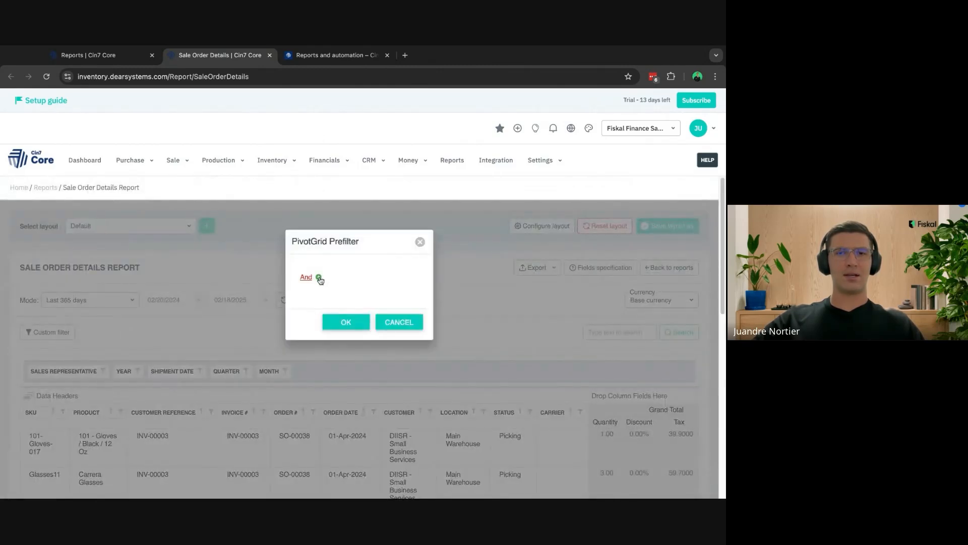
{"action": "left_click", "coordinate": [319, 277]}
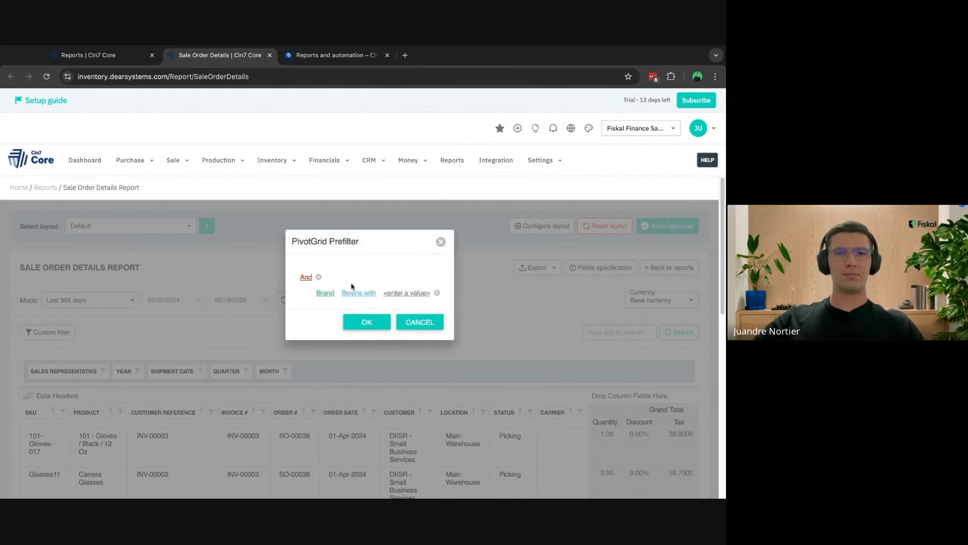
{"action": "left_click", "coordinate": [325, 293]}
{"action": "scroll", "coordinate": [351, 323], "scroll_direction": "down", "scroll_amount": 5}
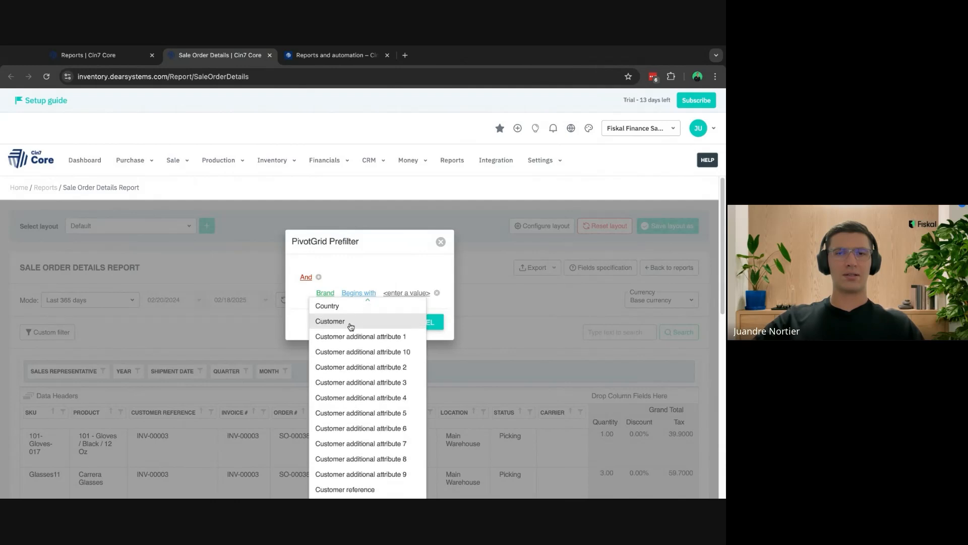
{"action": "scroll", "coordinate": [448, 336], "scroll_direction": "down", "scroll_amount": 5}
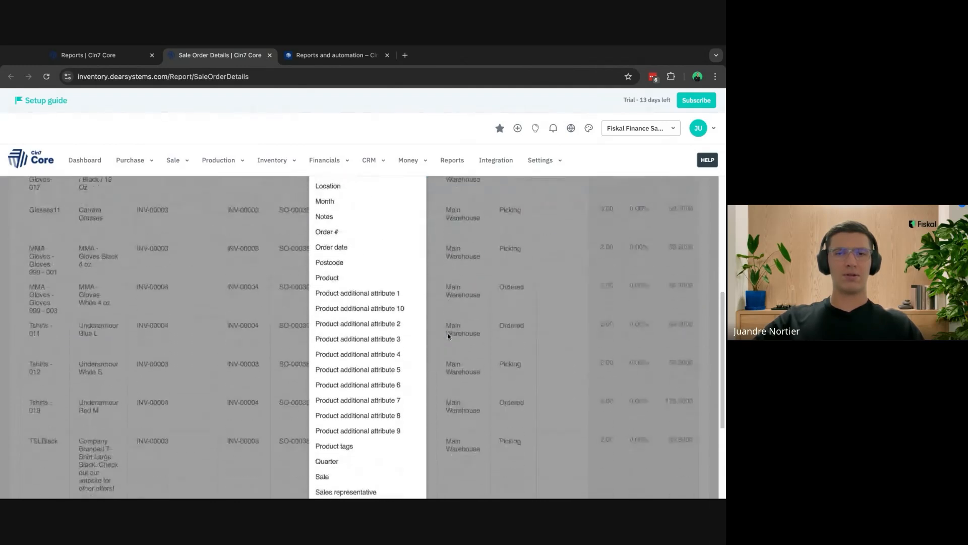
{"action": "scroll", "coordinate": [448, 336], "scroll_direction": "down", "scroll_amount": 3}
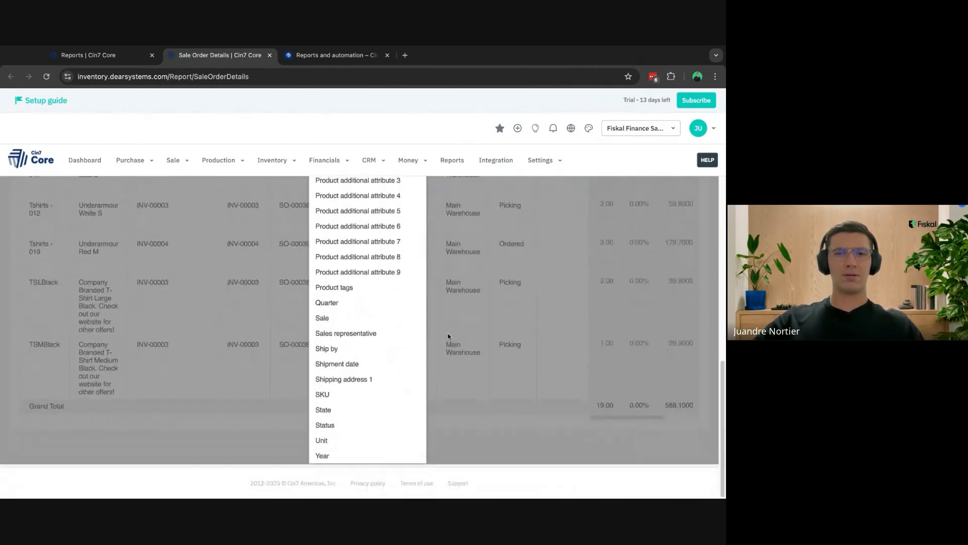
{"action": "scroll", "coordinate": [380, 320], "scroll_direction": "up", "scroll_amount": 4}
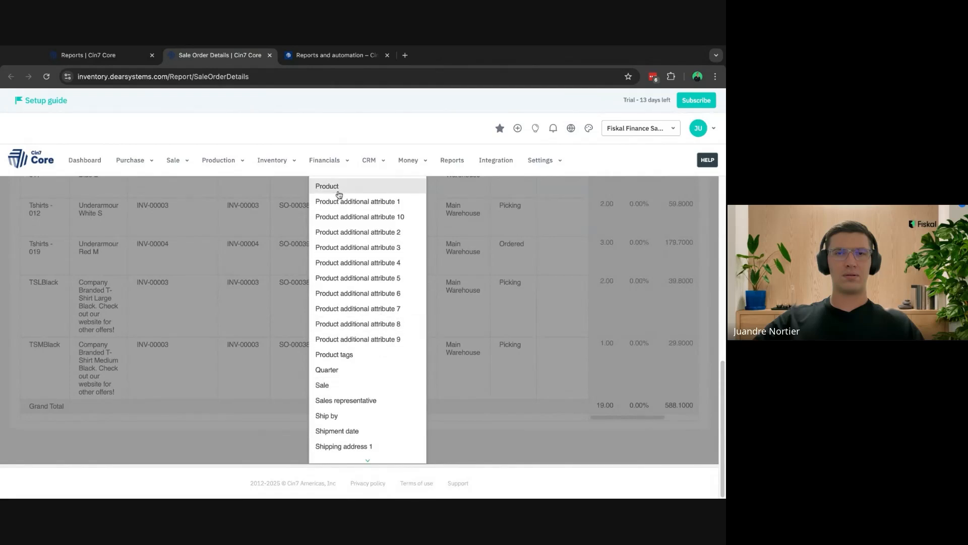
{"action": "left_click", "coordinate": [320, 184]}
{"action": "scroll", "coordinate": [484, 252], "scroll_direction": "up", "scroll_amount": 8}
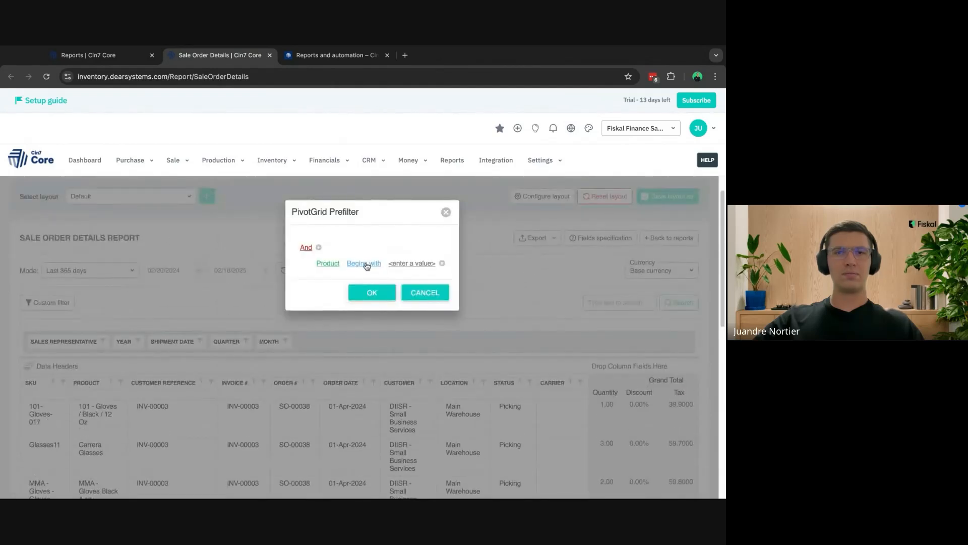
- Complete the custom filter condition as Product Equals "Underarmour White S" and apply it to the report
{"action": "left_click", "coordinate": [373, 265]}
{"action": "left_click", "coordinate": [376, 275]}
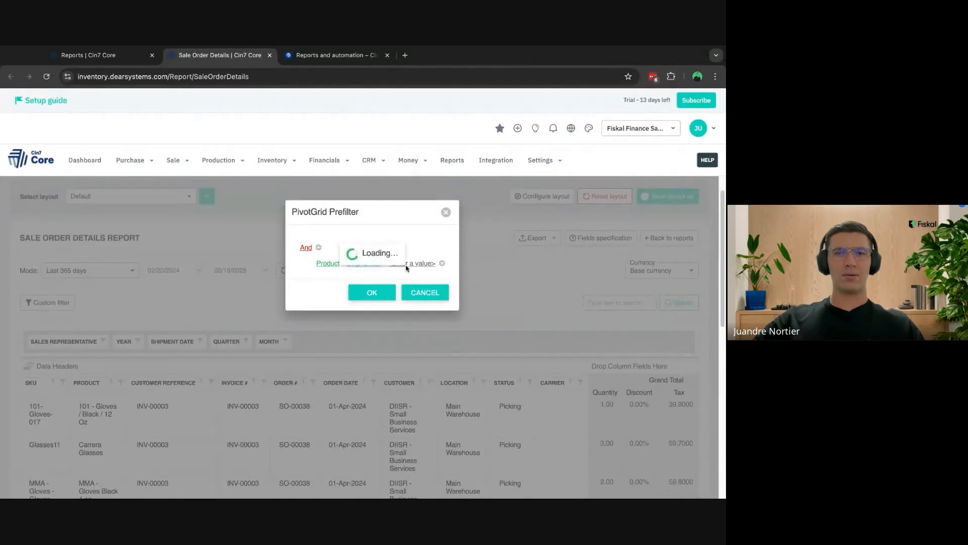
{"action": "left_click", "coordinate": [359, 264]}
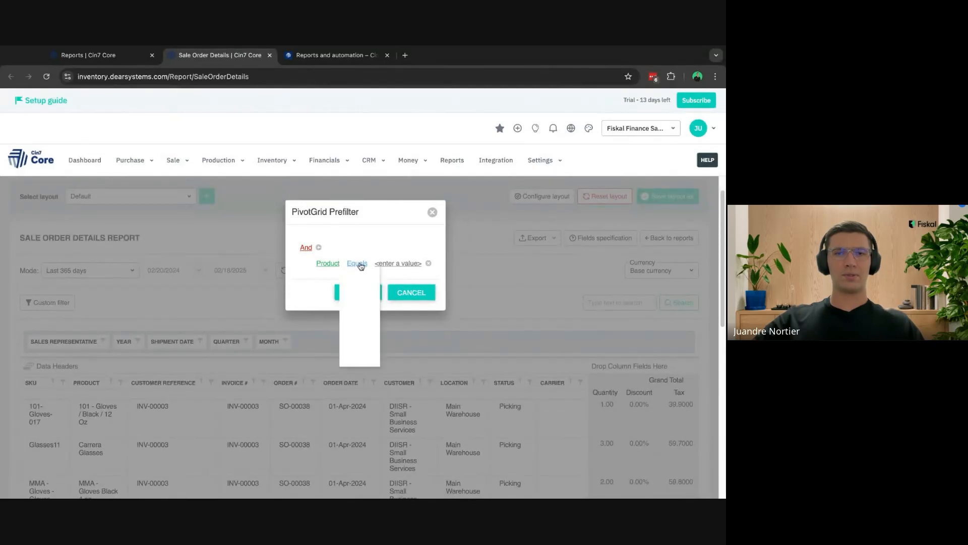
{"action": "left_click", "coordinate": [391, 252]}
{"action": "left_click", "coordinate": [394, 263]}
{"action": "key", "text": "super+v"}
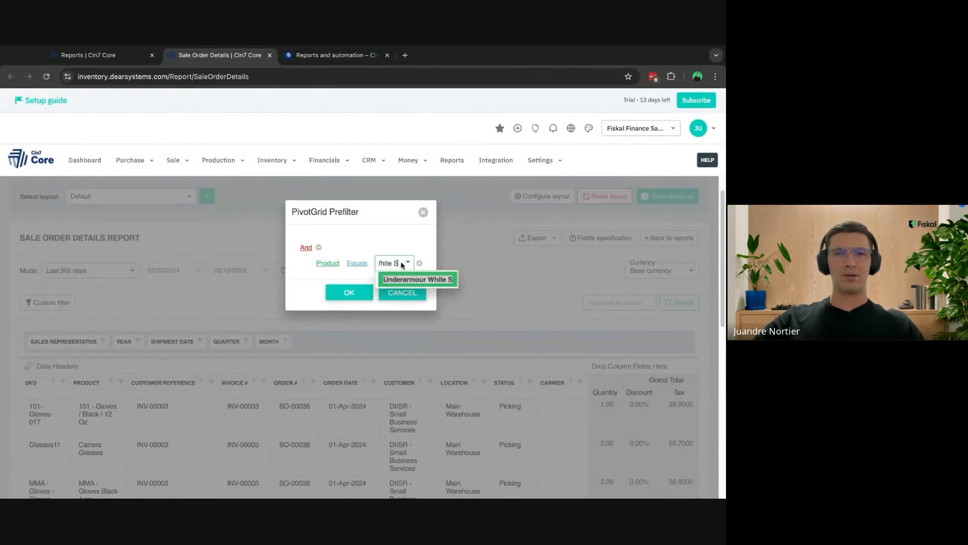
{"action": "left_click", "coordinate": [406, 279]}
{"action": "left_click", "coordinate": [359, 294]}
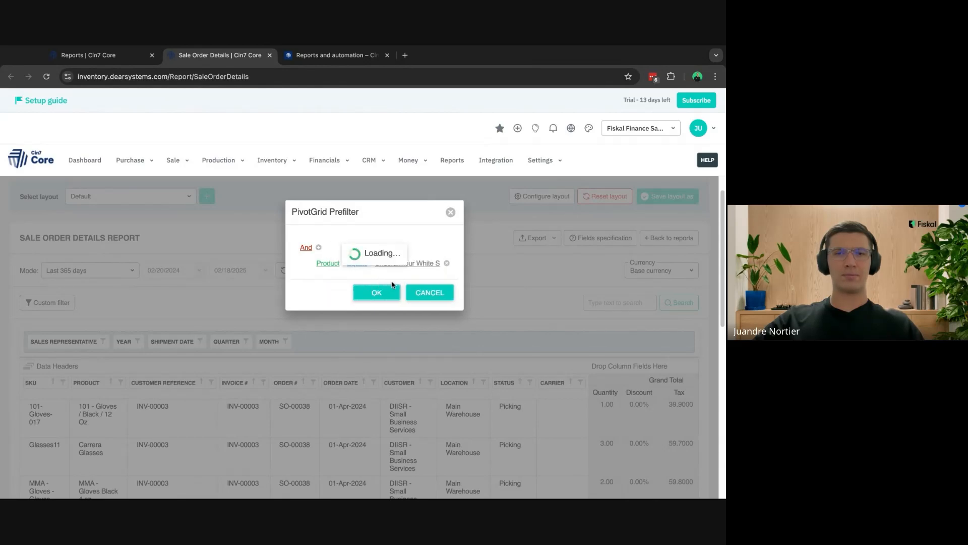
{"action": "scroll", "coordinate": [394, 285], "scroll_direction": "down", "scroll_amount": 2}
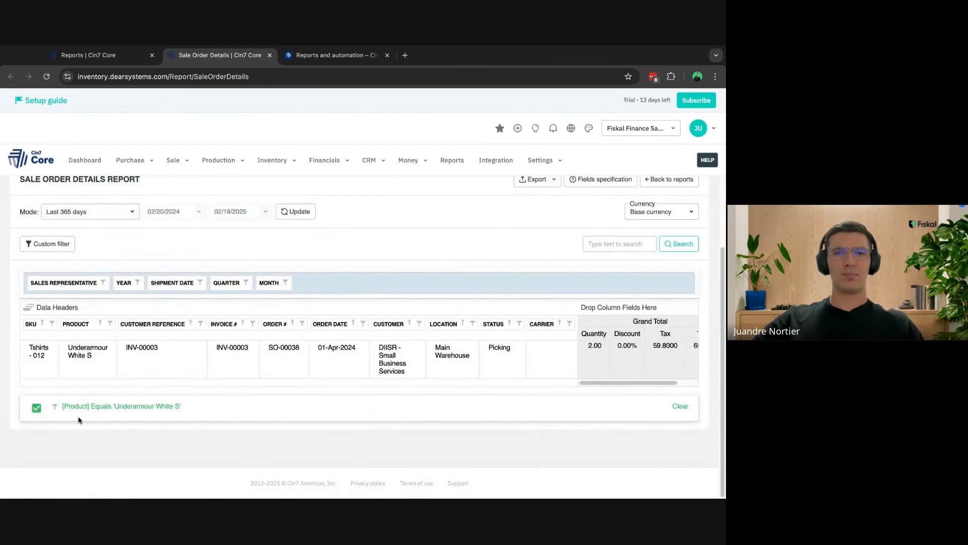
- Clear the custom product filter from the Sale Order Details report and look through the rows
{"action": "left_click", "coordinate": [679, 406]}
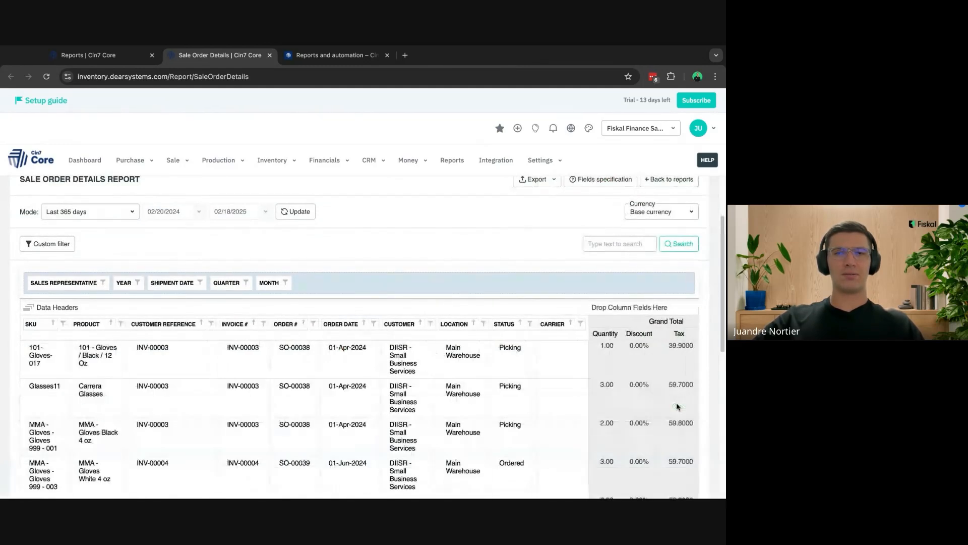
{"action": "scroll", "coordinate": [504, 361], "scroll_direction": "down", "scroll_amount": 5}
{"action": "scroll", "coordinate": [504, 361], "scroll_direction": "up", "scroll_amount": 8}
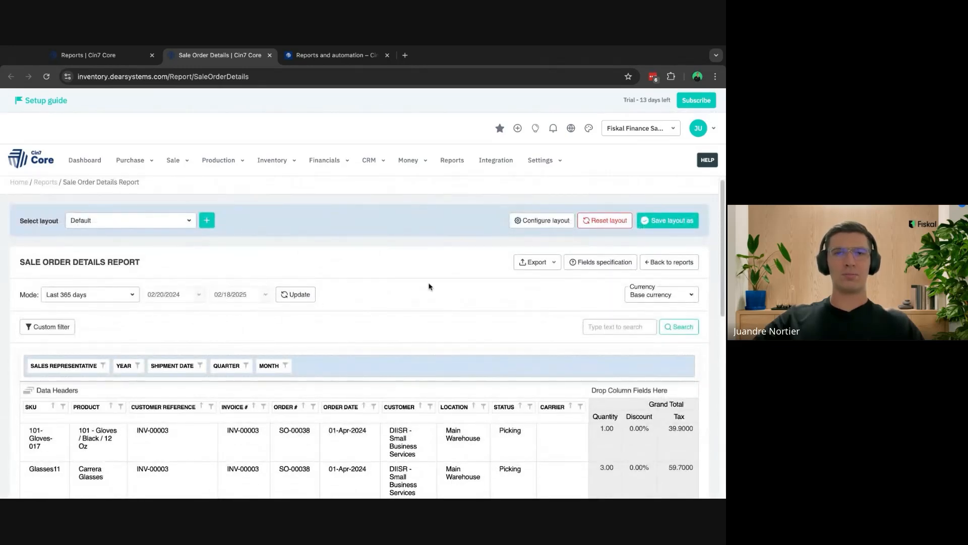
- Search the report for "Underarmour White S", and copy and clear the search text
{"action": "scroll", "coordinate": [429, 287], "scroll_direction": "down", "scroll_amount": 1}
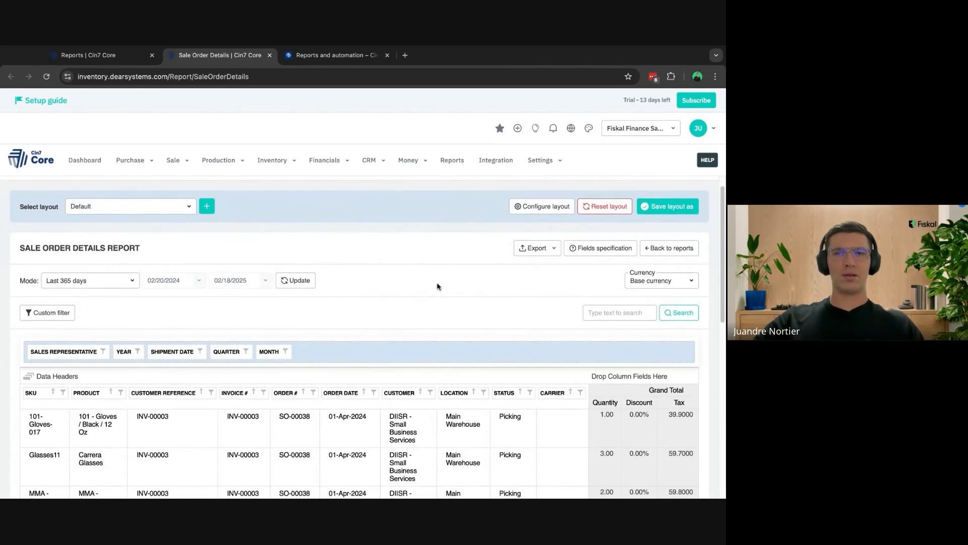
{"action": "scroll", "coordinate": [438, 289], "scroll_direction": "down", "scroll_amount": 2}
{"action": "scroll", "coordinate": [437, 289], "scroll_direction": "up", "scroll_amount": 2}
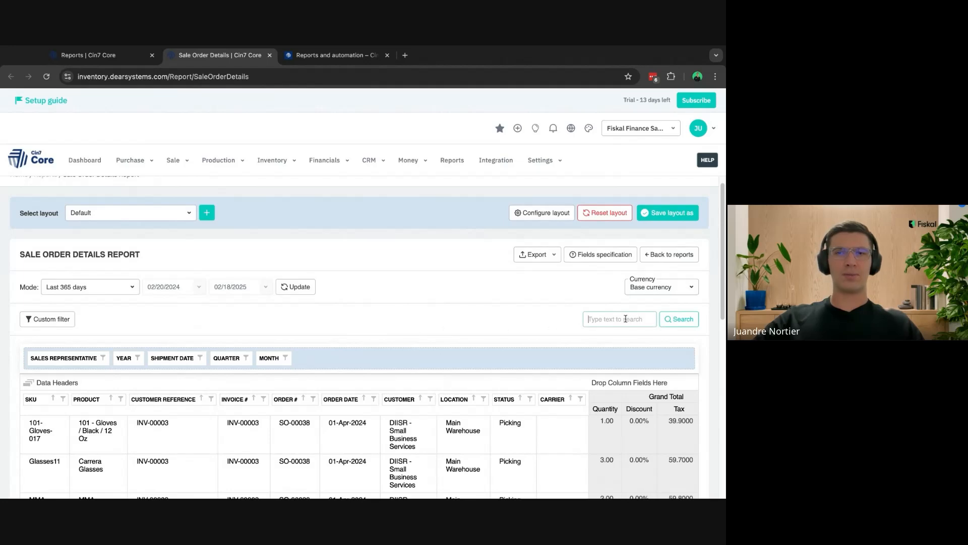
{"action": "key", "text": "ctrl+v"}
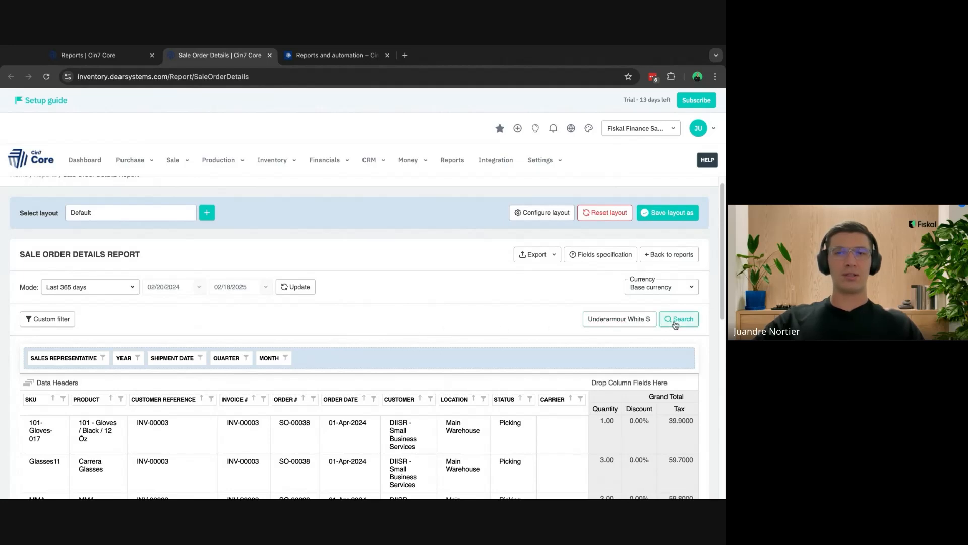
{"action": "left_click", "coordinate": [674, 325]}
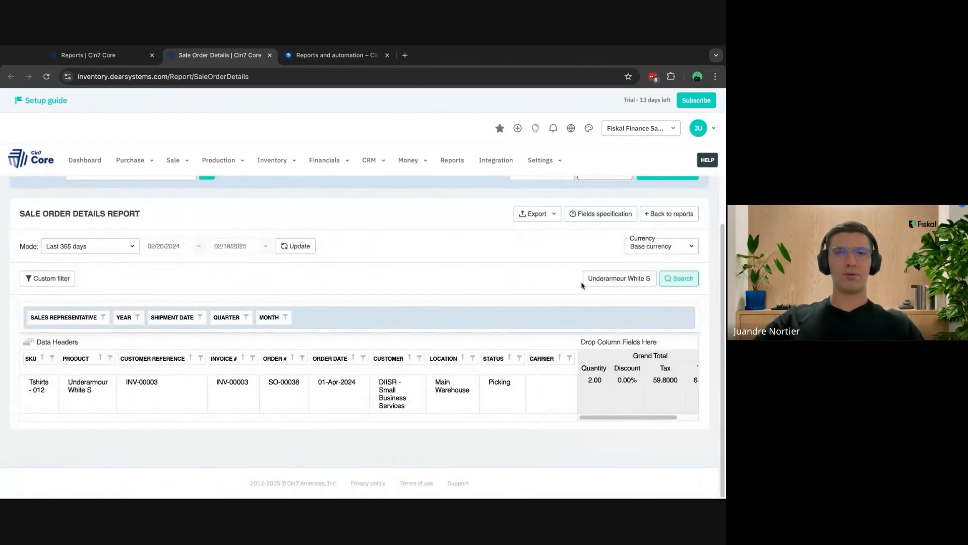
{"action": "triple_click", "coordinate": [621, 278]}
{"action": "key", "text": "super+c"}
{"action": "key", "text": "BackSpace"}
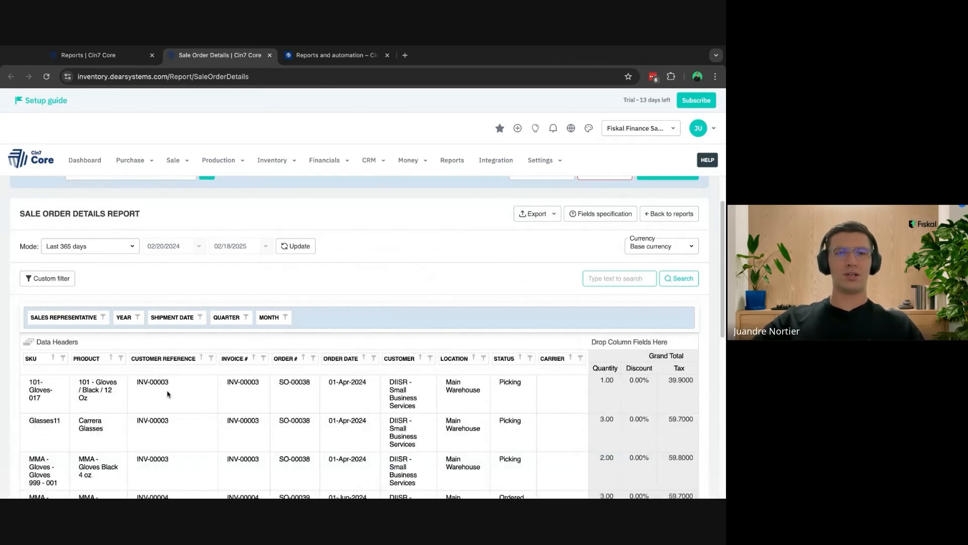
- Filter the report's Product column to show only "Underarmour White S"
{"action": "left_click", "coordinate": [120, 358]}
{"action": "left_click", "coordinate": [83, 402]}
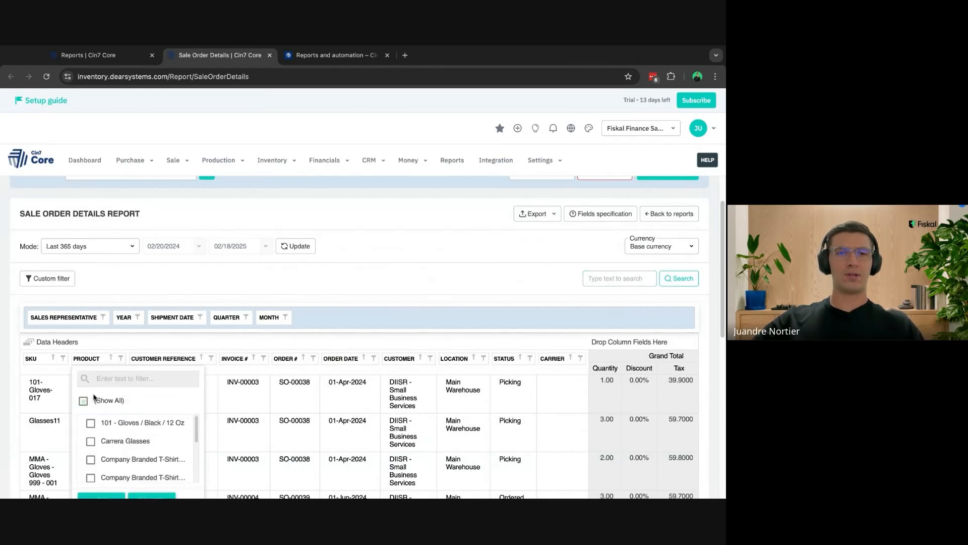
{"action": "left_click", "coordinate": [122, 380]}
{"action": "key", "text": "super+v"}
{"action": "left_click", "coordinate": [107, 425]}
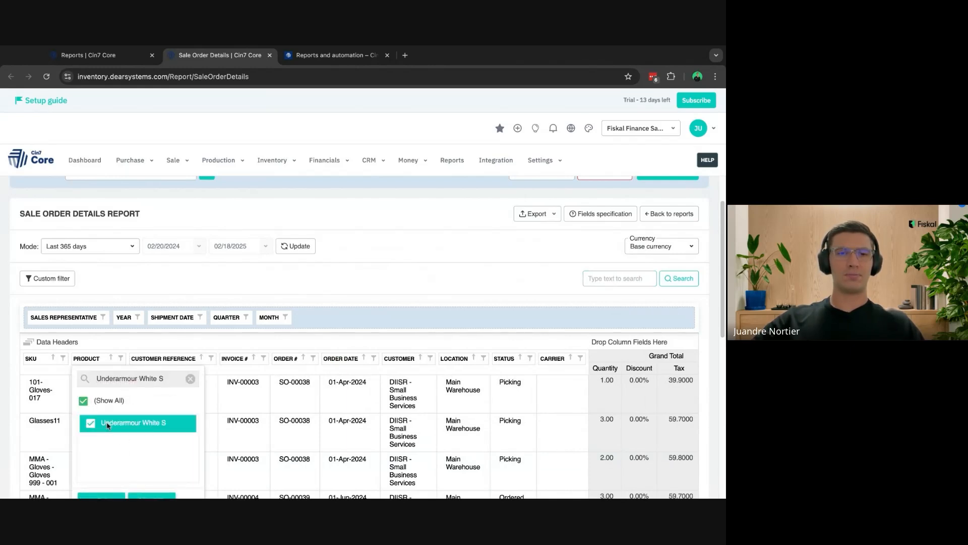
{"action": "left_click", "coordinate": [109, 495]}
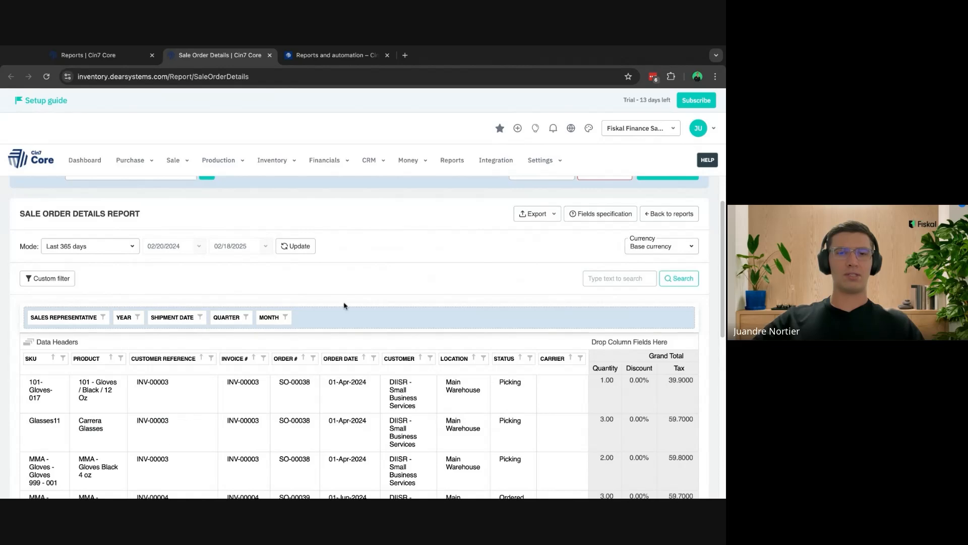
{"action": "scroll", "coordinate": [357, 300], "scroll_direction": "down", "scroll_amount": 1}
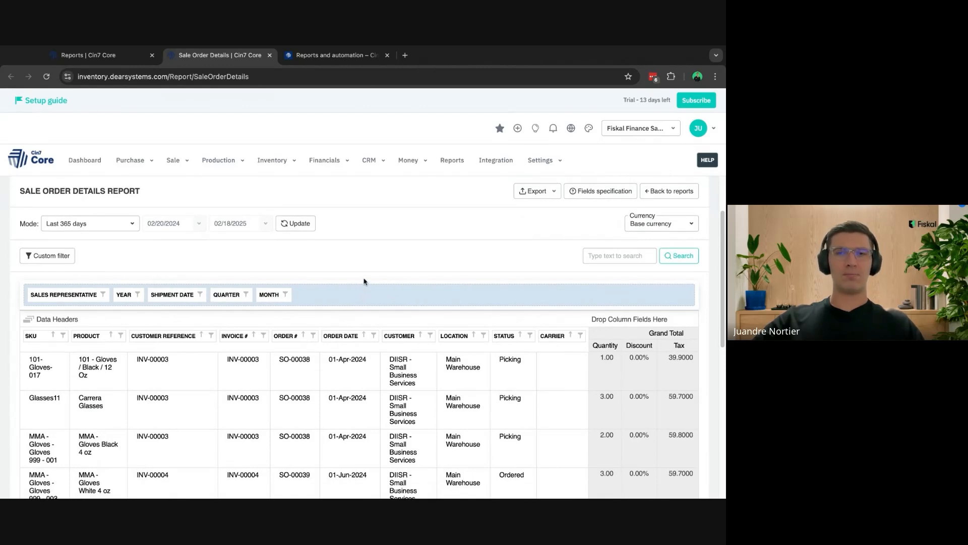
{"action": "scroll", "coordinate": [365, 282], "scroll_direction": "down", "scroll_amount": 1}
{"action": "scroll", "coordinate": [364, 280], "scroll_direction": "down", "scroll_amount": 3}
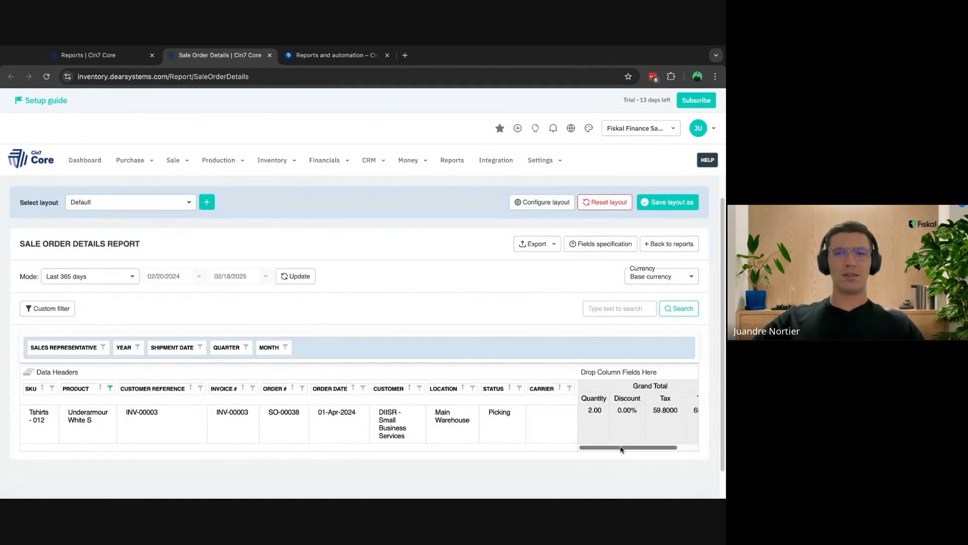
- Move the Quantity data field to the report's filter area and return it to the data headers after Discount
{"action": "scroll", "coordinate": [619, 426], "scroll_direction": "right", "scroll_amount": 2}
{"action": "scroll", "coordinate": [623, 429], "scroll_direction": "left", "scroll_amount": 2}
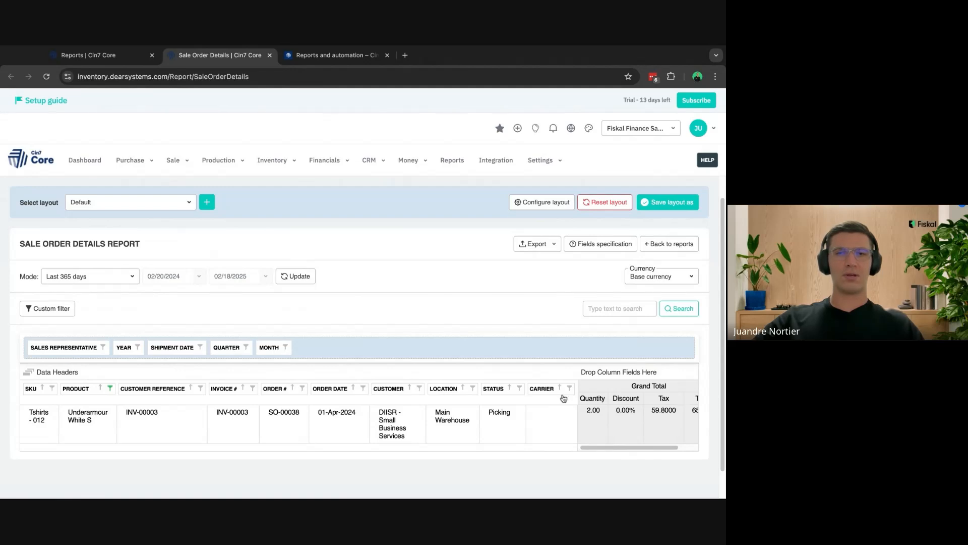
{"action": "left_click", "coordinate": [31, 372]}
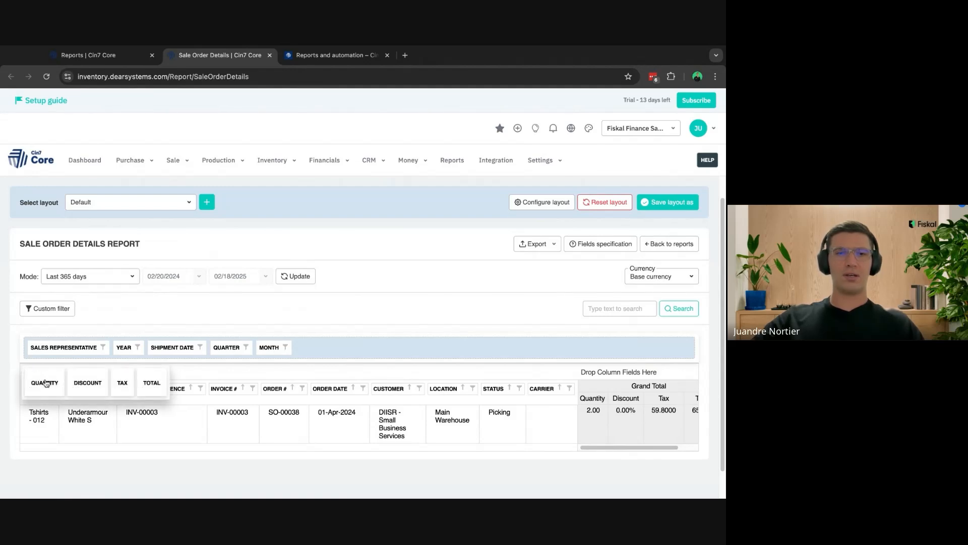
{"action": "left_click_drag", "start_coordinate": [46, 383], "coordinate": [321, 360]}
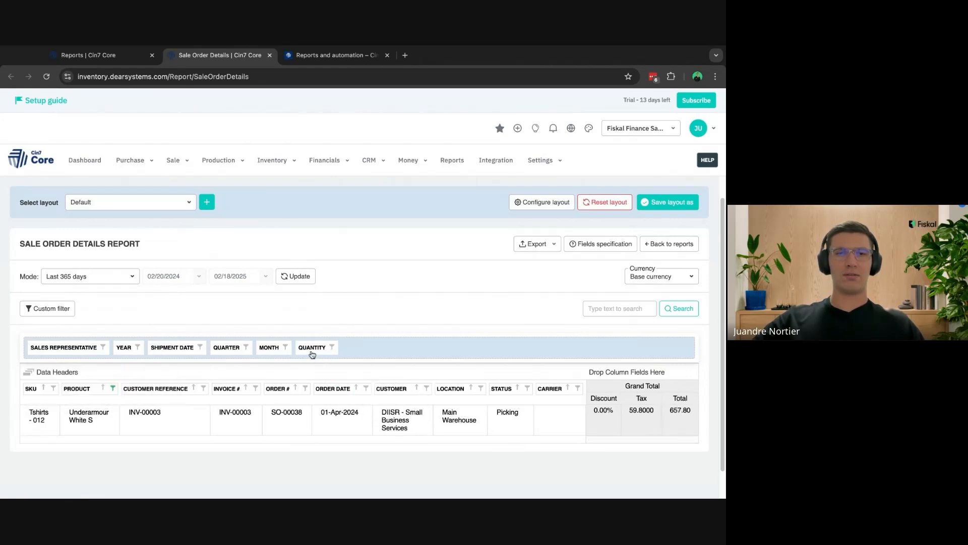
{"action": "mouse_move", "coordinate": [313, 352]}
{"action": "left_mouse_down"}
{"action": "mouse_move", "coordinate": [46, 380]}
{"action": "mouse_move", "coordinate": [88, 386]}
{"action": "mouse_move", "coordinate": [66, 382]}
{"action": "left_mouse_up"}
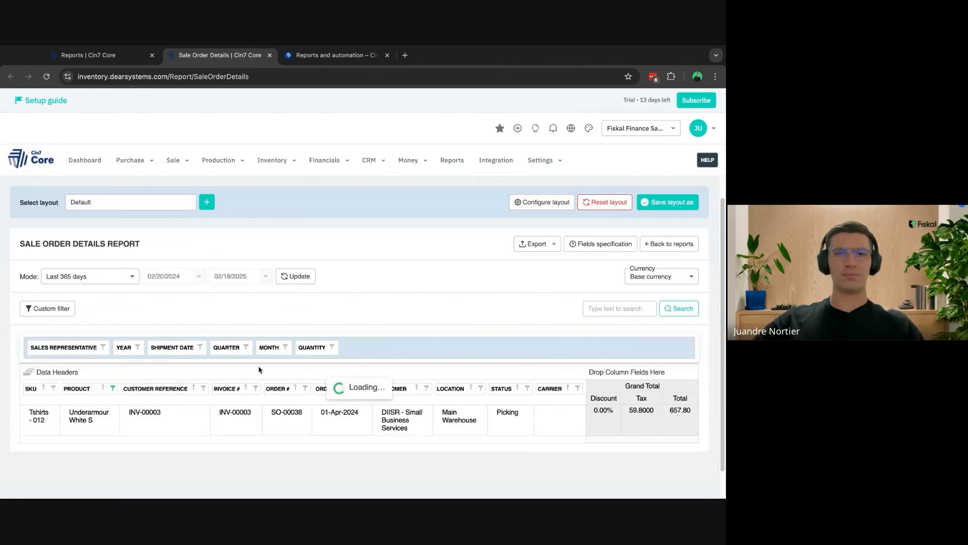
- Examine the export formats offered for the Sale Order Details report, and close the list without exporting
{"action": "scroll", "coordinate": [387, 369], "scroll_direction": "down", "scroll_amount": 1}
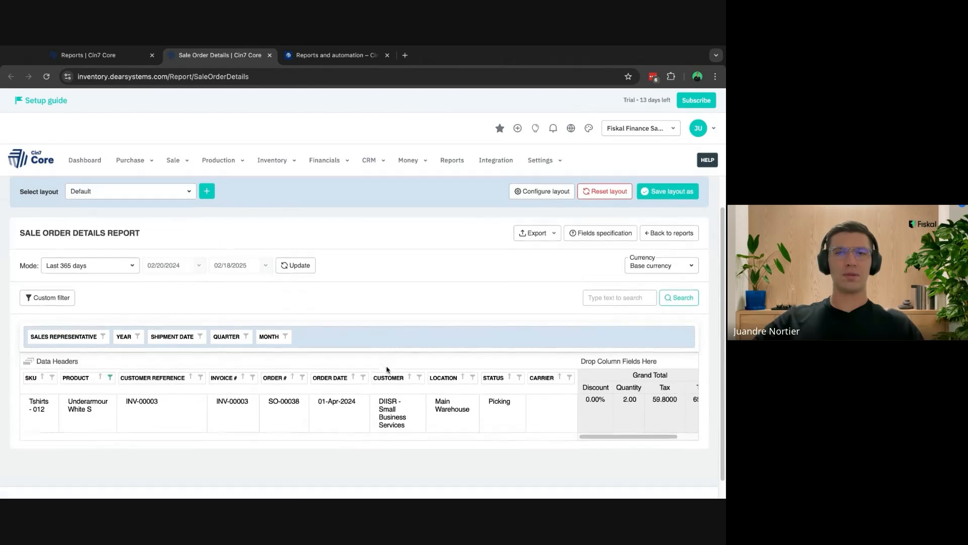
{"action": "scroll", "coordinate": [437, 339], "scroll_direction": "up", "scroll_amount": 1}
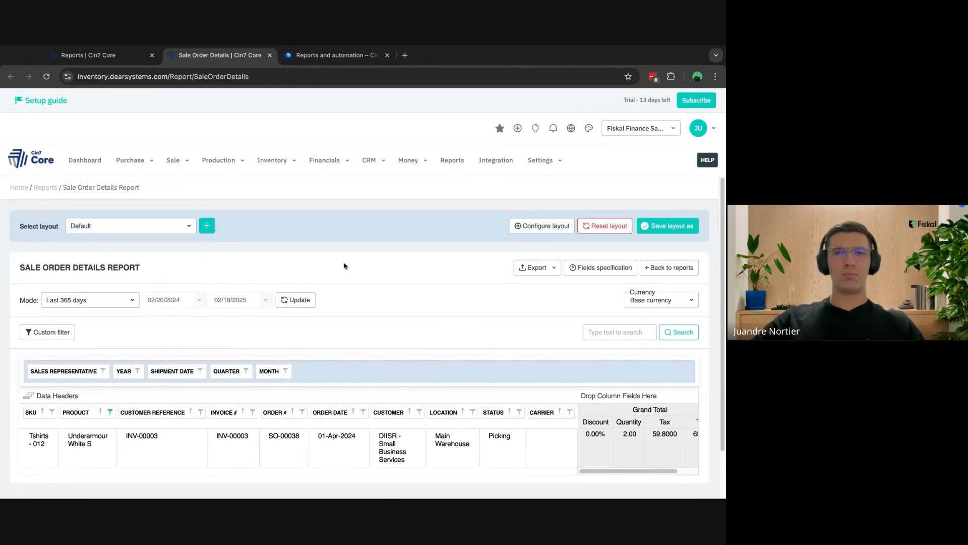
{"action": "left_click", "coordinate": [546, 268]}
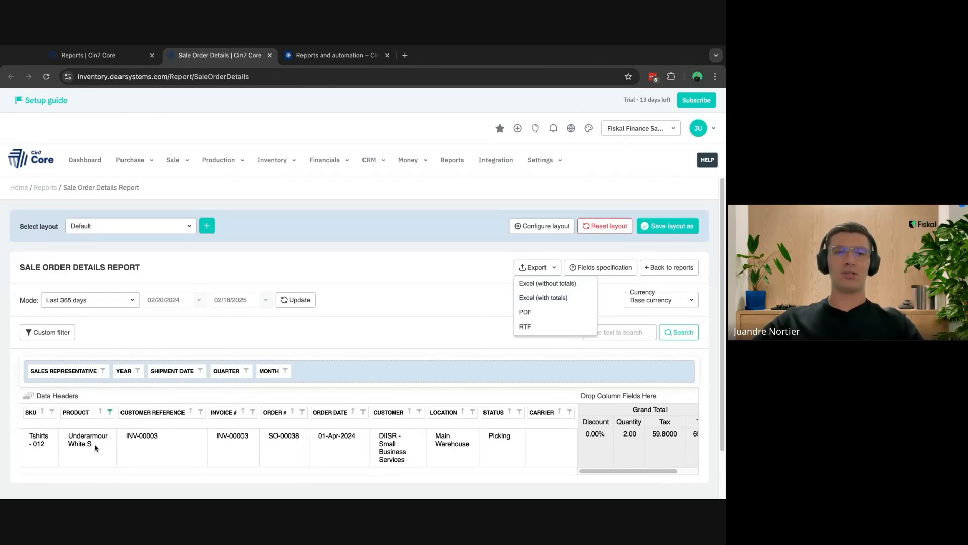
{"action": "left_click", "coordinate": [482, 272]}
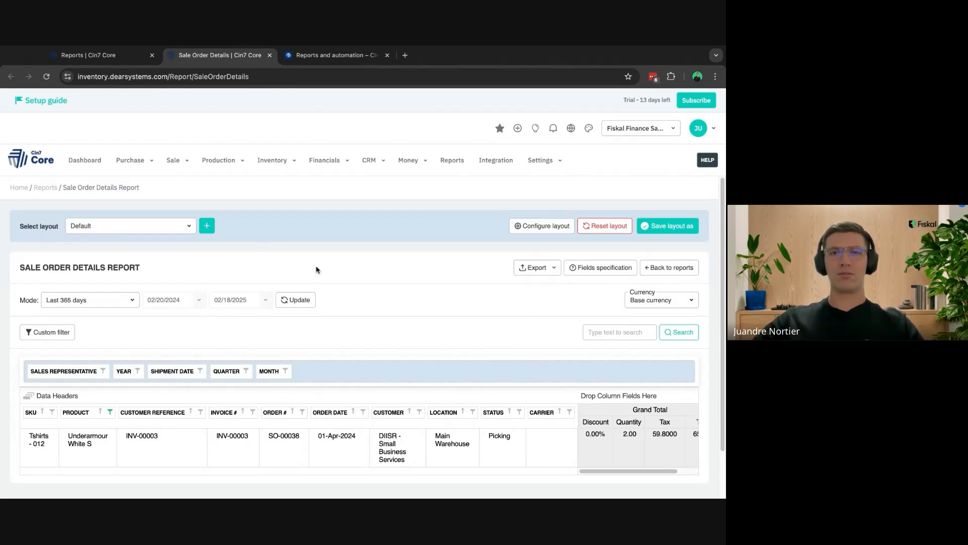
- Save the current report layout under the name "Demo Report"
{"action": "left_click", "coordinate": [669, 228]}
{"action": "left_click", "coordinate": [359, 265]}
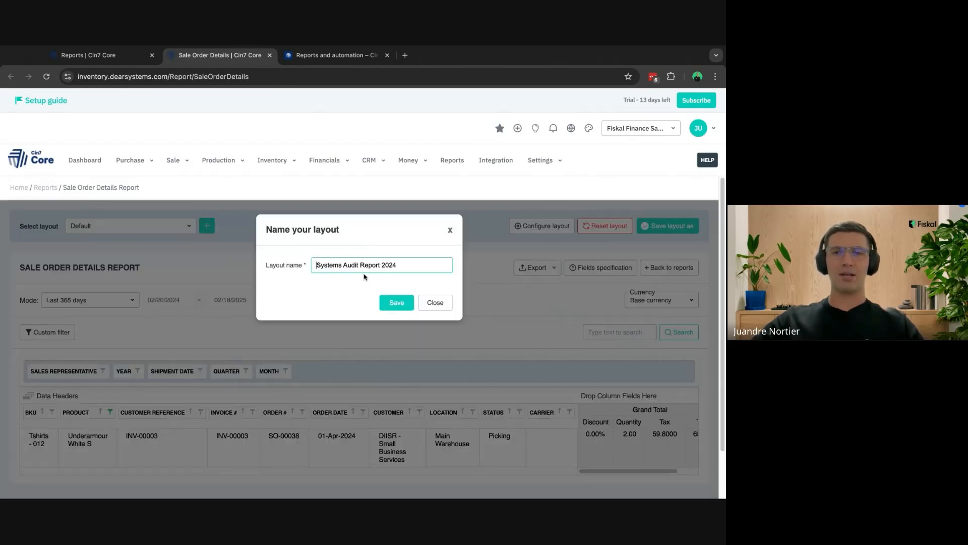
{"action": "type", "text": "Demo Report"}
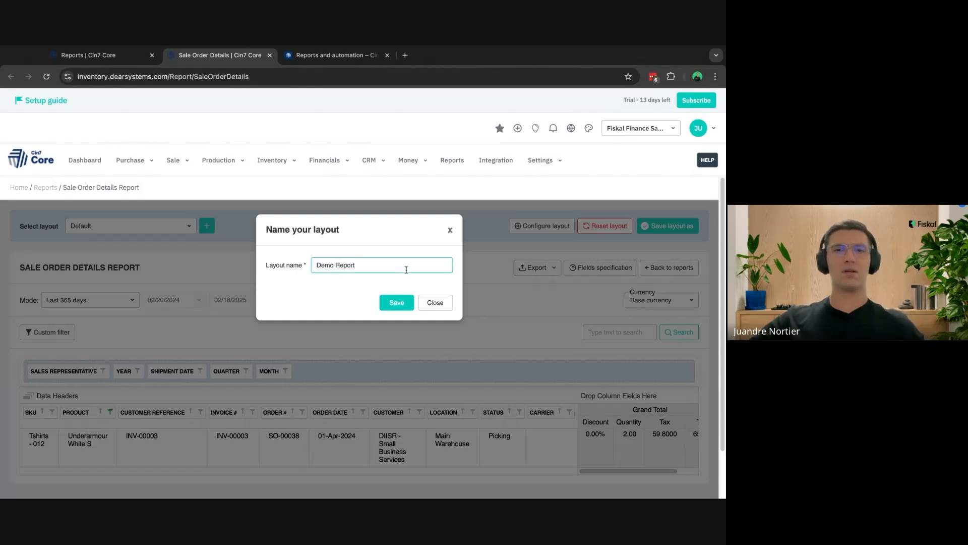
{"action": "left_click", "coordinate": [398, 302]}
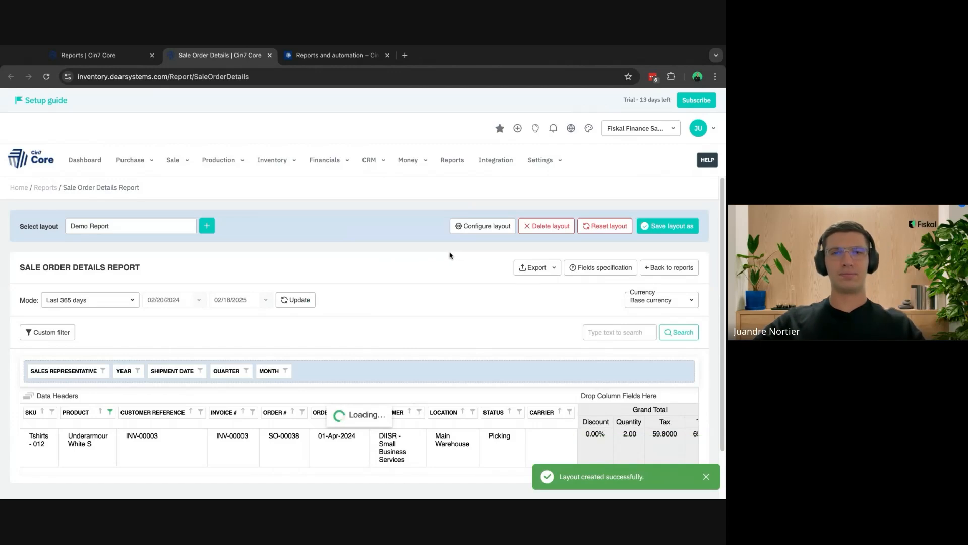
- Review the rows in the Demo Report layout and the list of saved layouts, and return to the reports overview
{"action": "scroll", "coordinate": [390, 257], "scroll_direction": "down", "scroll_amount": 10}
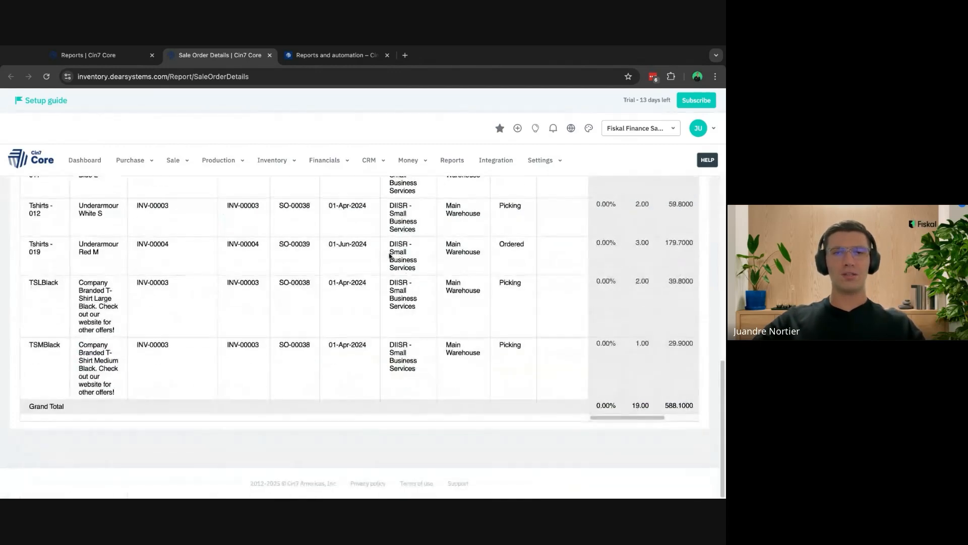
{"action": "scroll", "coordinate": [391, 256], "scroll_direction": "up", "scroll_amount": 10}
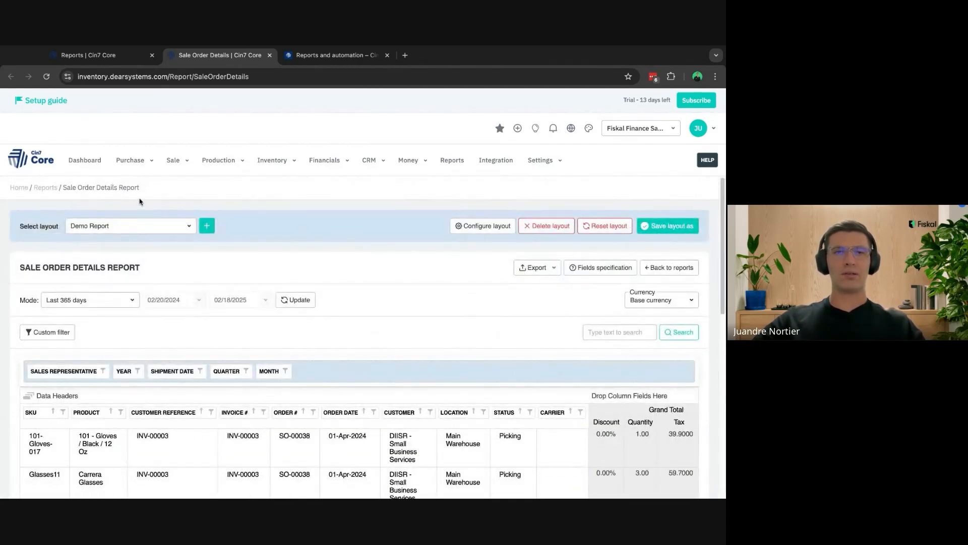
{"action": "left_click", "coordinate": [187, 226]}
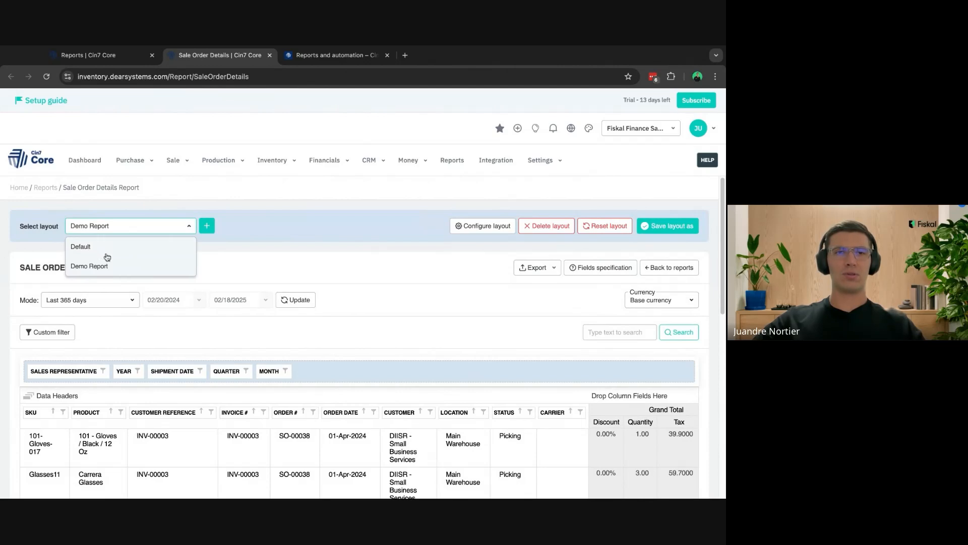
{"action": "left_click", "coordinate": [322, 270]}
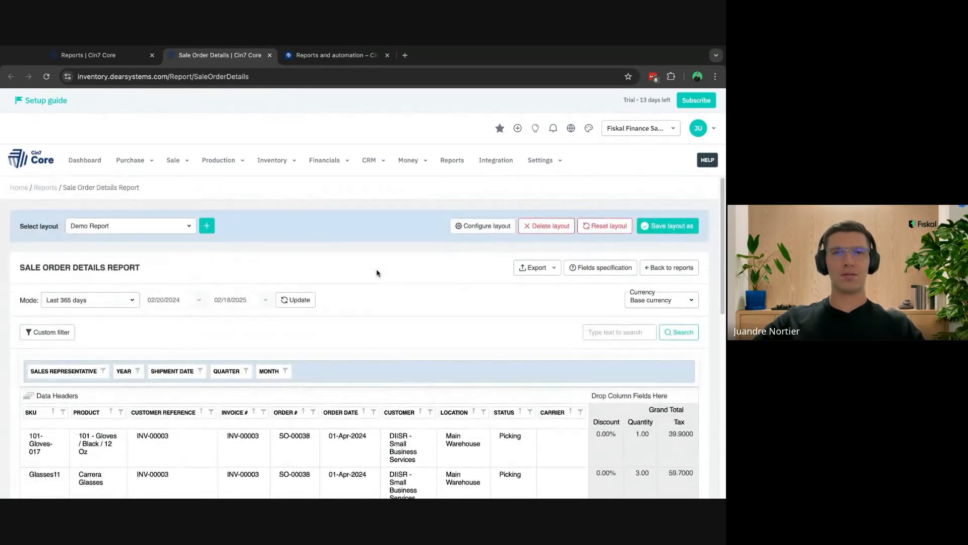
{"action": "scroll", "coordinate": [380, 255], "scroll_direction": "down", "scroll_amount": 15}
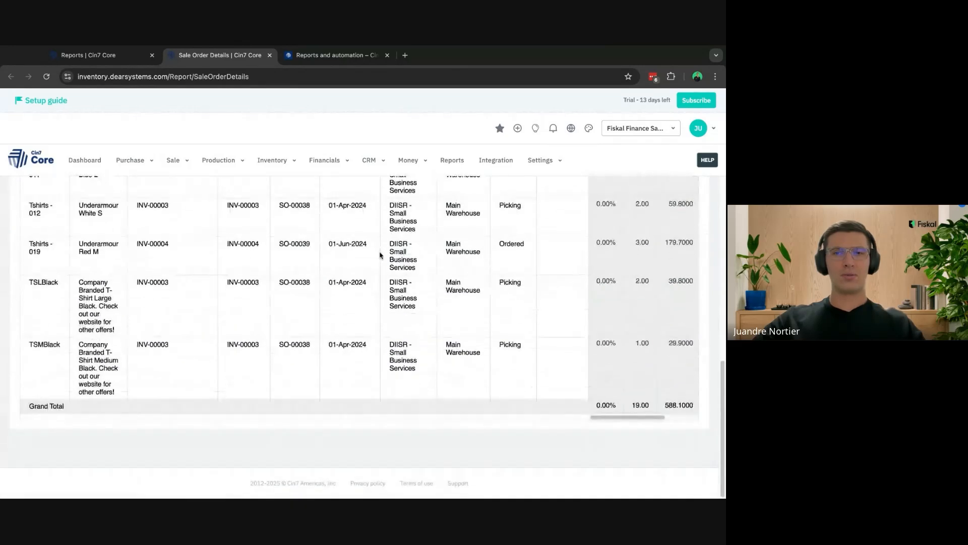
{"action": "scroll", "coordinate": [373, 249], "scroll_direction": "up", "scroll_amount": 15}
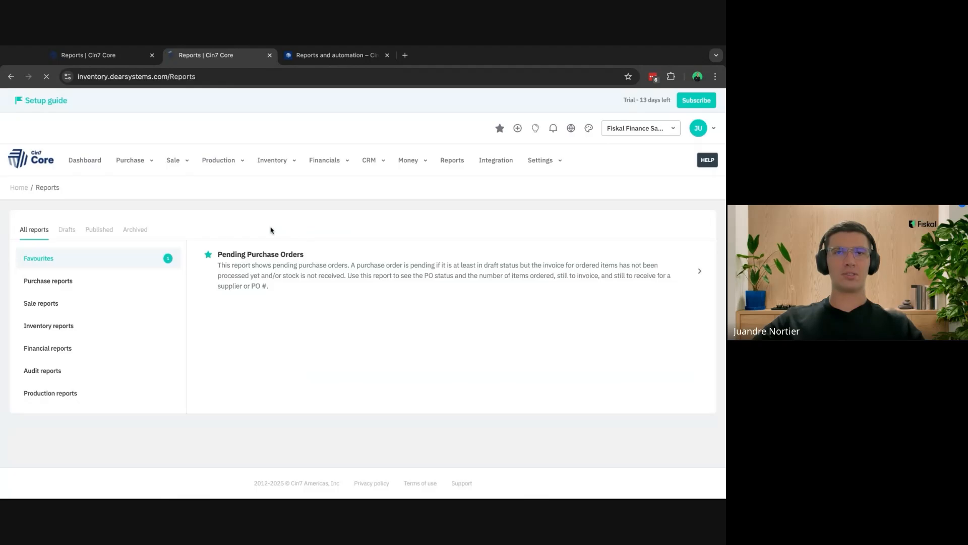
- From the purchase reports, open Purchase Order Details, Stock Received Not Invoiced and Stock Received vs Invoice in separate background browser tabs
{"action": "left_click", "coordinate": [109, 280]}
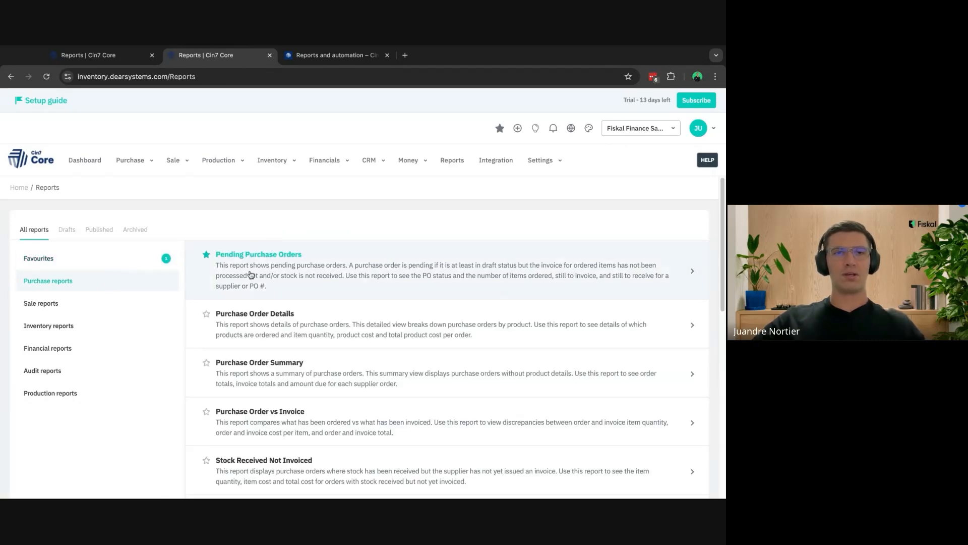
{"action": "scroll", "coordinate": [250, 275], "scroll_direction": "down", "scroll_amount": 2}
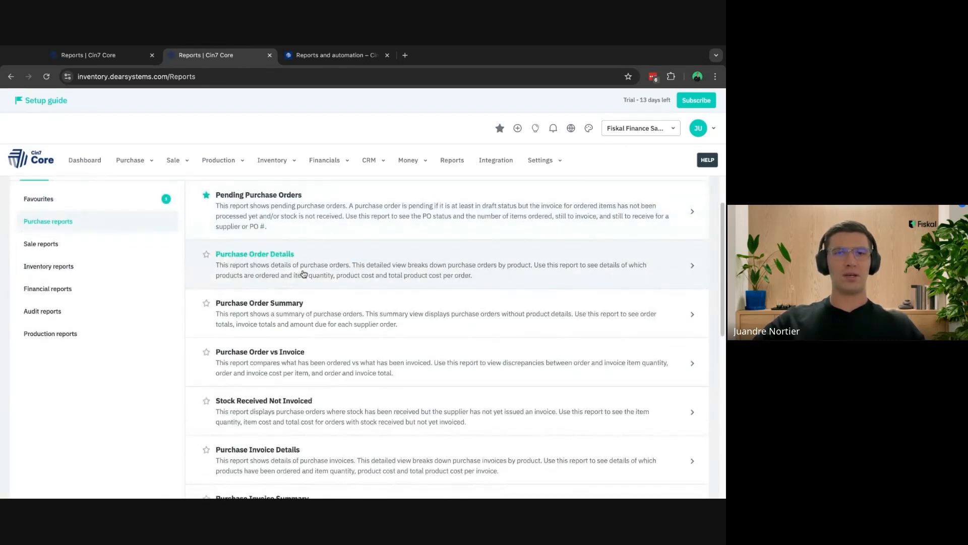
{"action": "scroll", "coordinate": [303, 274], "scroll_direction": "down", "scroll_amount": 1}
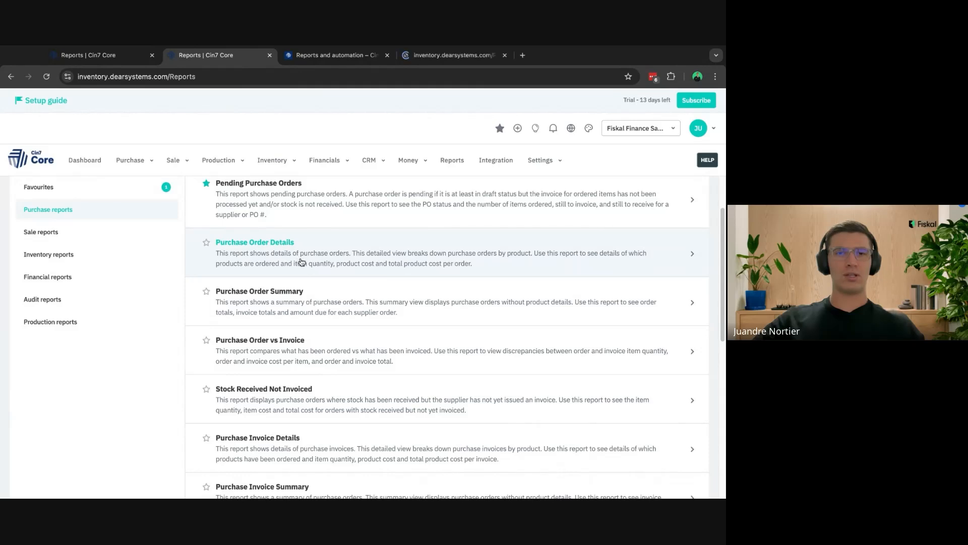
{"action": "scroll", "coordinate": [302, 273], "scroll_direction": "down", "scroll_amount": 3}
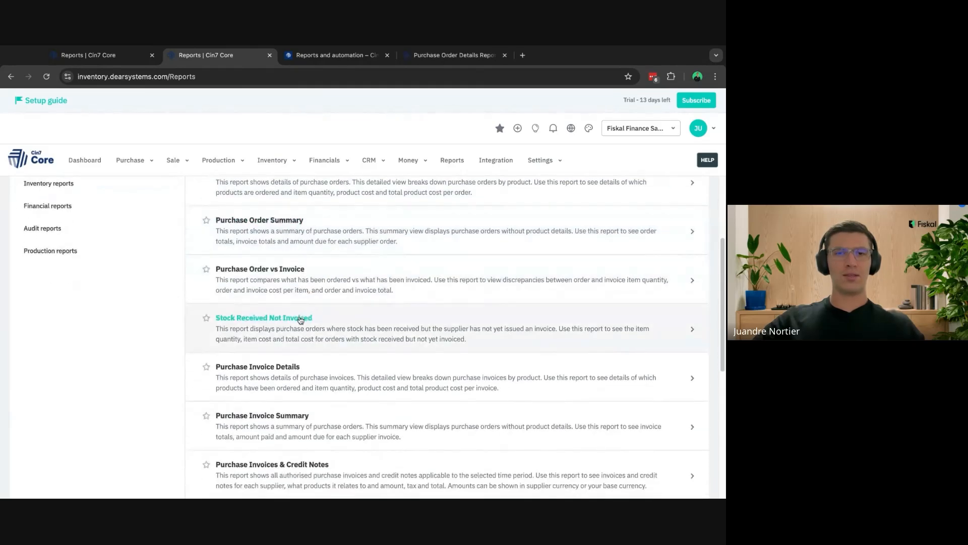
{"action": "scroll", "coordinate": [305, 317], "scroll_direction": "down", "scroll_amount": 1}
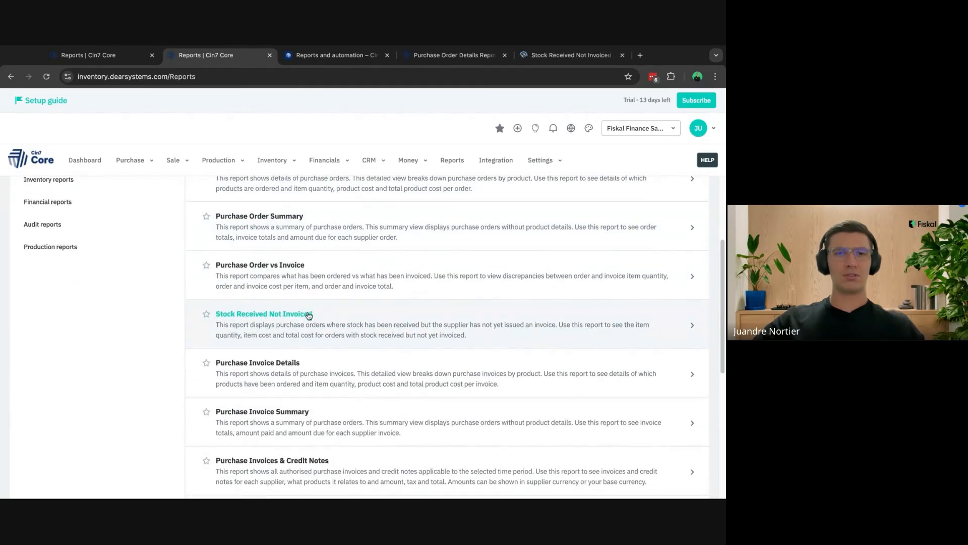
{"action": "scroll", "coordinate": [309, 316], "scroll_direction": "down", "scroll_amount": 6}
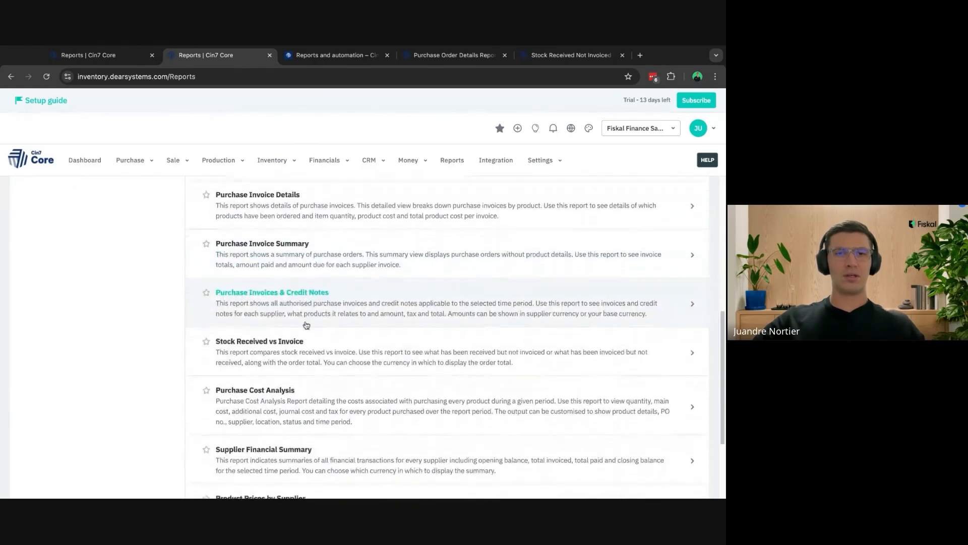
{"action": "left_click", "coordinate": [308, 342], "text": "super"}
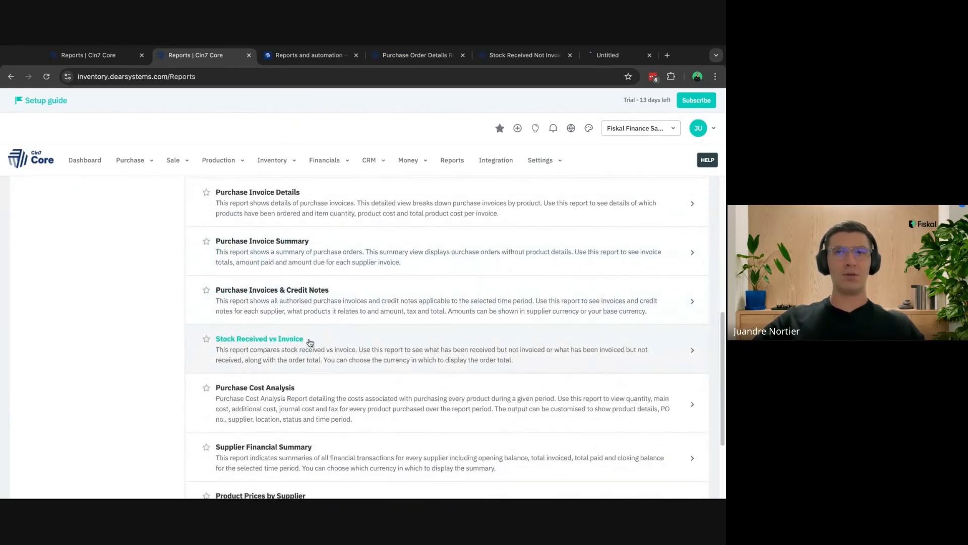
{"action": "scroll", "coordinate": [319, 319], "scroll_direction": "down", "scroll_amount": 3}
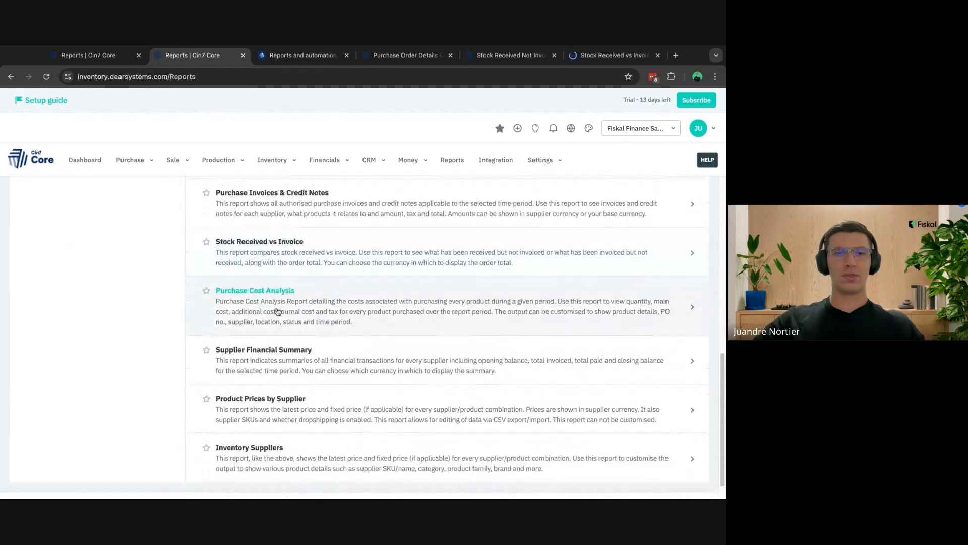
- From the sale reports, open Sale Order Details, Fulfillment Details and Sale Invoices & Credit Notes in separate background browser tabs
{"action": "scroll", "coordinate": [173, 290], "scroll_direction": "up", "scroll_amount": 15}
{"action": "left_click", "coordinate": [126, 303]}
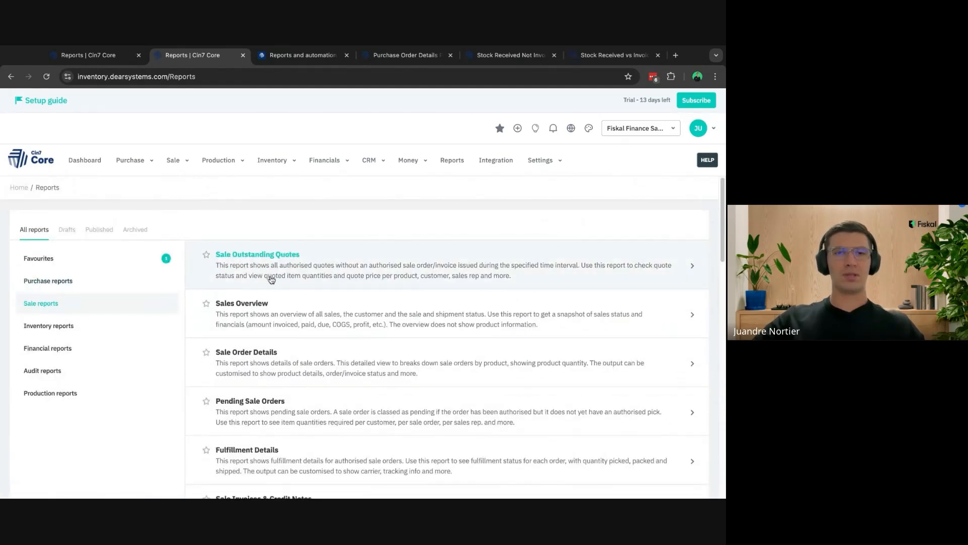
{"action": "scroll", "coordinate": [272, 279], "scroll_direction": "down", "scroll_amount": 3}
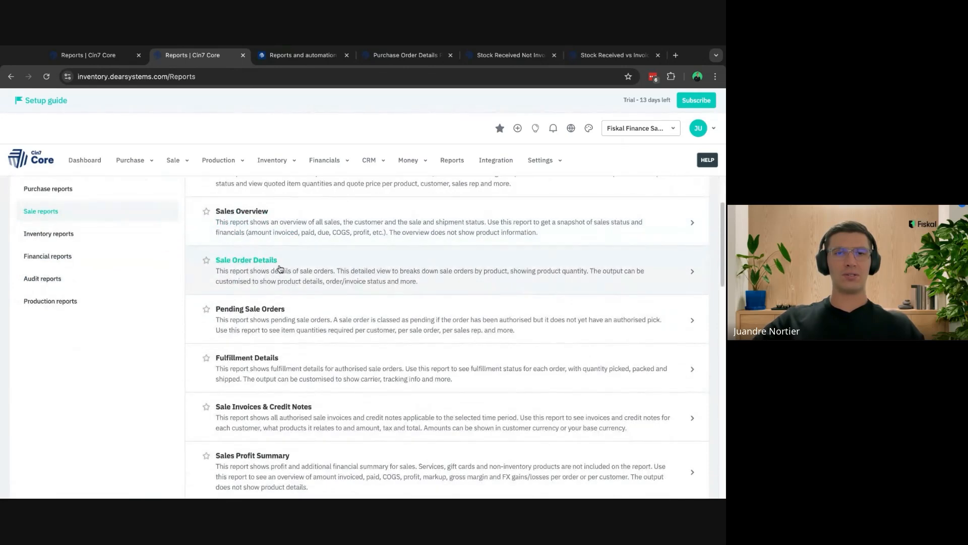
{"action": "left_click", "coordinate": [281, 268], "text": "super"}
{"action": "scroll", "coordinate": [290, 309], "scroll_direction": "down", "scroll_amount": 1}
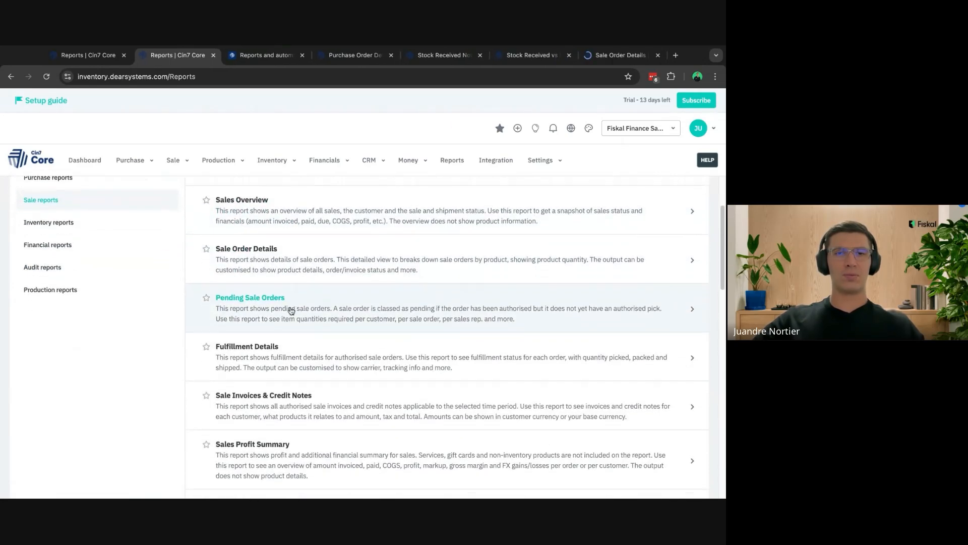
{"action": "left_click", "coordinate": [310, 340], "text": "super"}
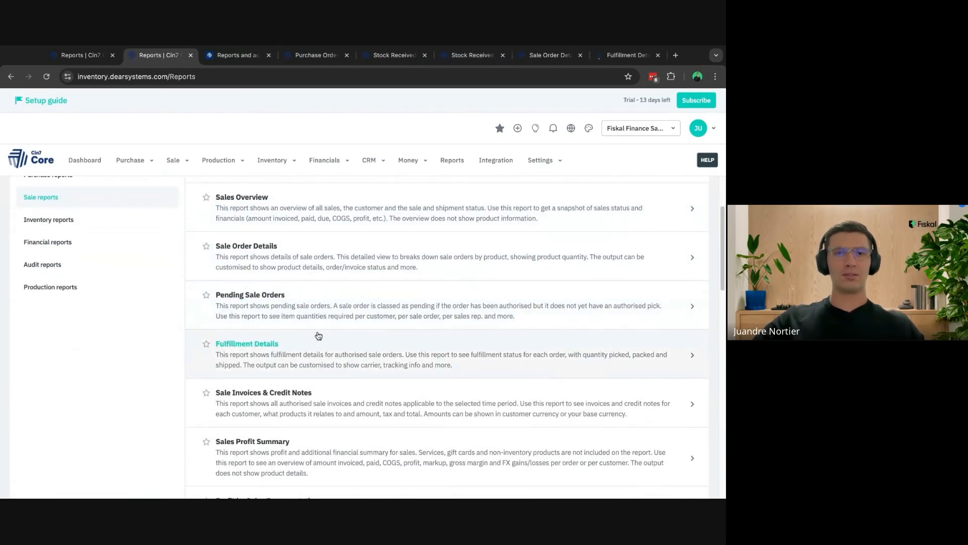
{"action": "scroll", "coordinate": [319, 335], "scroll_direction": "down", "scroll_amount": 1}
{"action": "left_click", "coordinate": [291, 380], "text": "super"}
- Find the Customer Payment Details report further down the sale reports and open it in a background browser tab
{"action": "scroll", "coordinate": [329, 340], "scroll_direction": "down", "scroll_amount": 1}
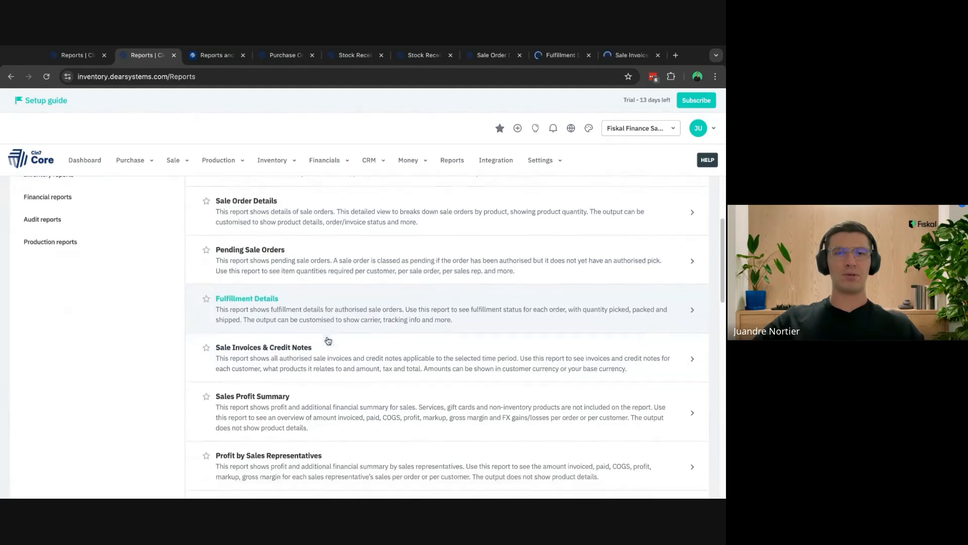
{"action": "scroll", "coordinate": [328, 340], "scroll_direction": "down", "scroll_amount": 5}
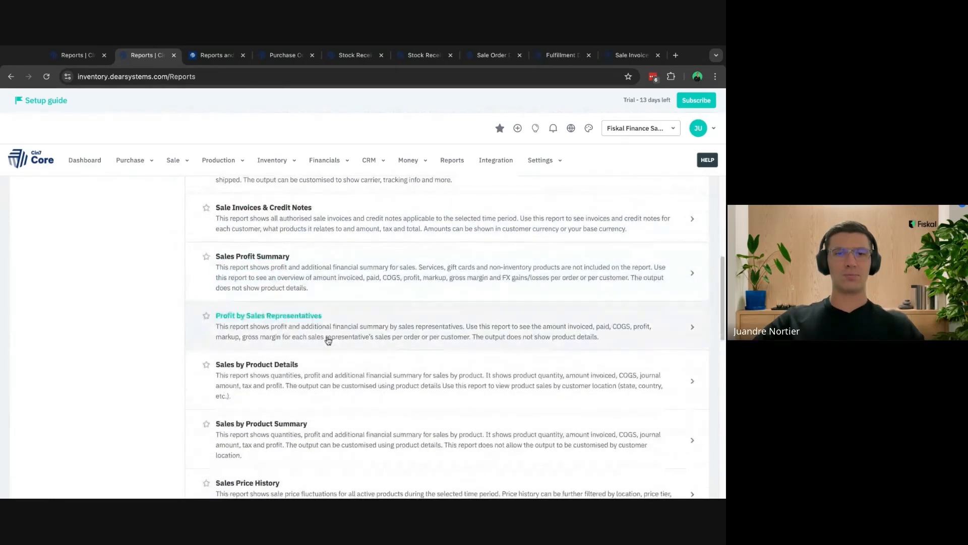
{"action": "scroll", "coordinate": [328, 341], "scroll_direction": "down", "scroll_amount": 10}
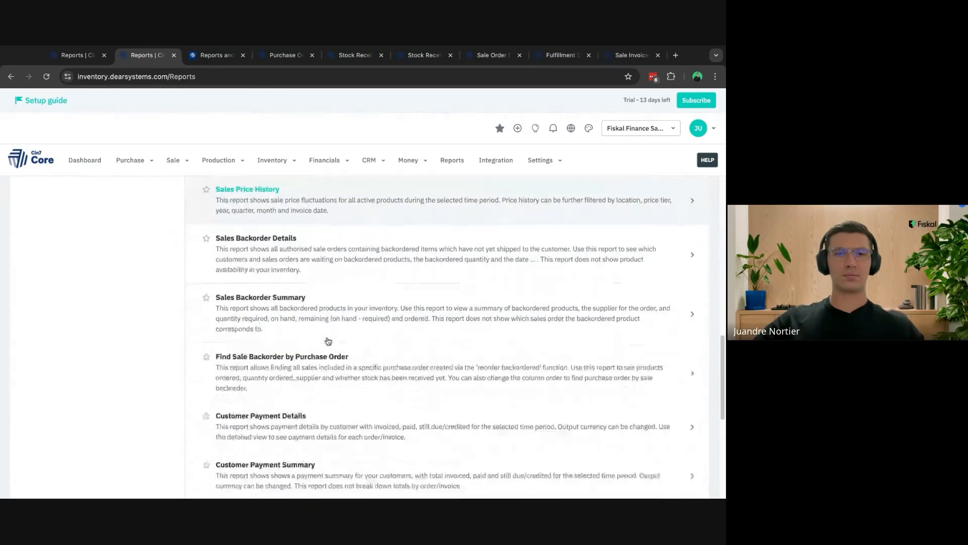
{"action": "scroll", "coordinate": [328, 341], "scroll_direction": "down", "scroll_amount": 3}
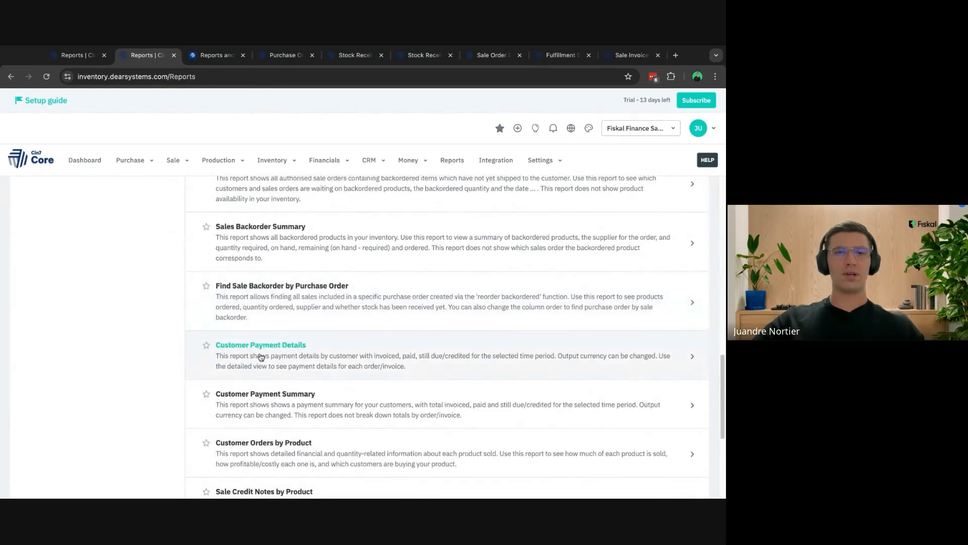
{"action": "middle_click", "coordinate": [261, 357]}
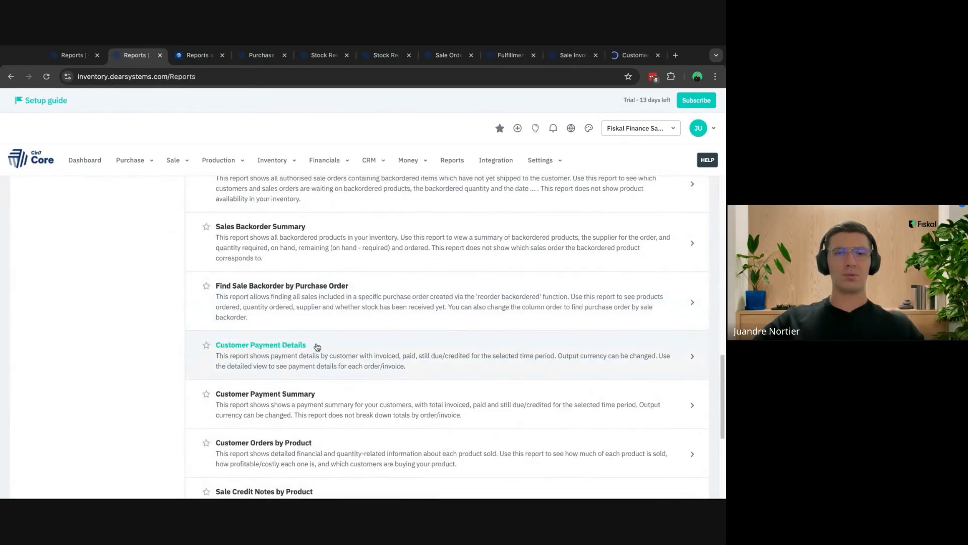
- From the inventory reports, open Inventory Movement Details and Inventory Movement Summary in background browser tabs, and look through the remaining inventory reports
{"action": "scroll", "coordinate": [318, 347], "scroll_direction": "down", "scroll_amount": 6}
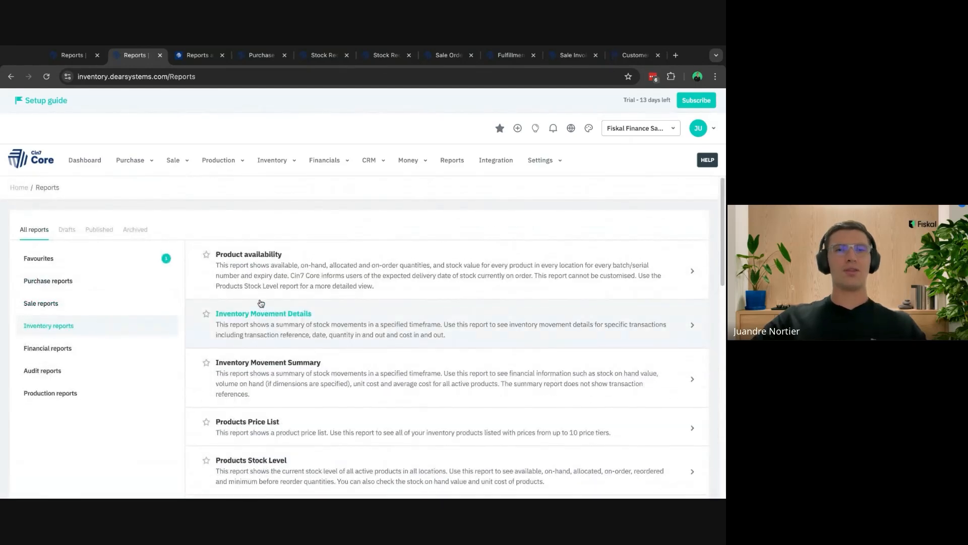
{"action": "scroll", "coordinate": [310, 311], "scroll_direction": "down", "scroll_amount": 1}
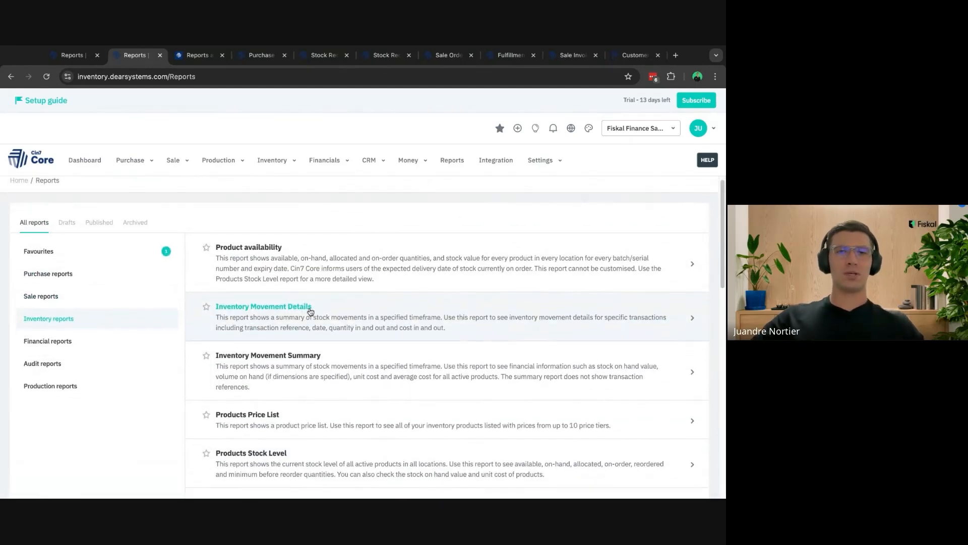
{"action": "left_click", "coordinate": [278, 313], "text": "super"}
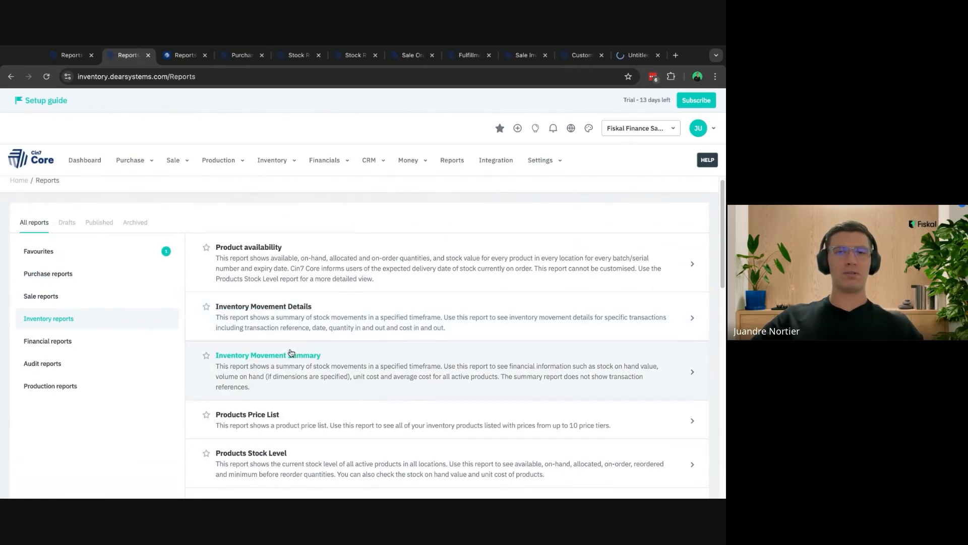
{"action": "left_click", "coordinate": [290, 356], "text": "super"}
{"action": "scroll", "coordinate": [316, 309], "scroll_direction": "down", "scroll_amount": 1}
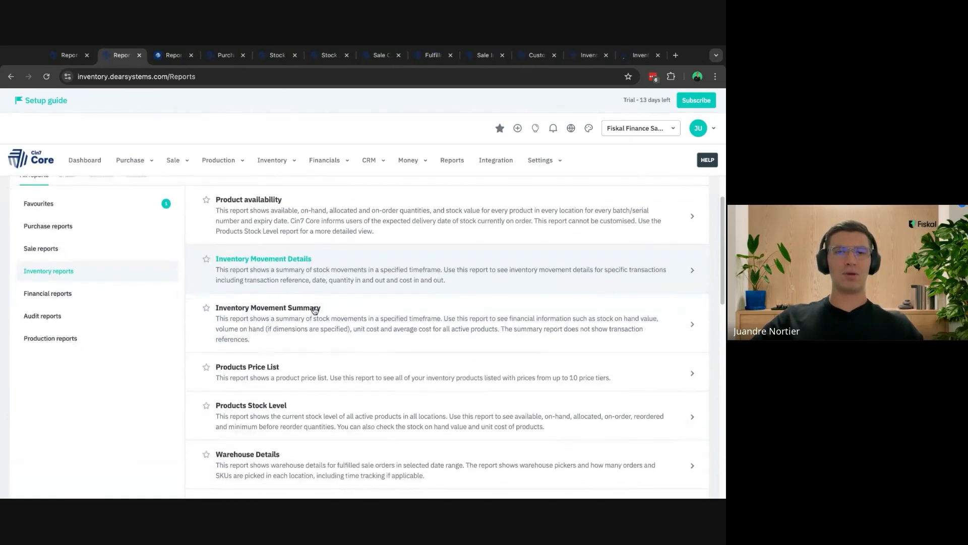
{"action": "scroll", "coordinate": [314, 310], "scroll_direction": "down", "scroll_amount": 5}
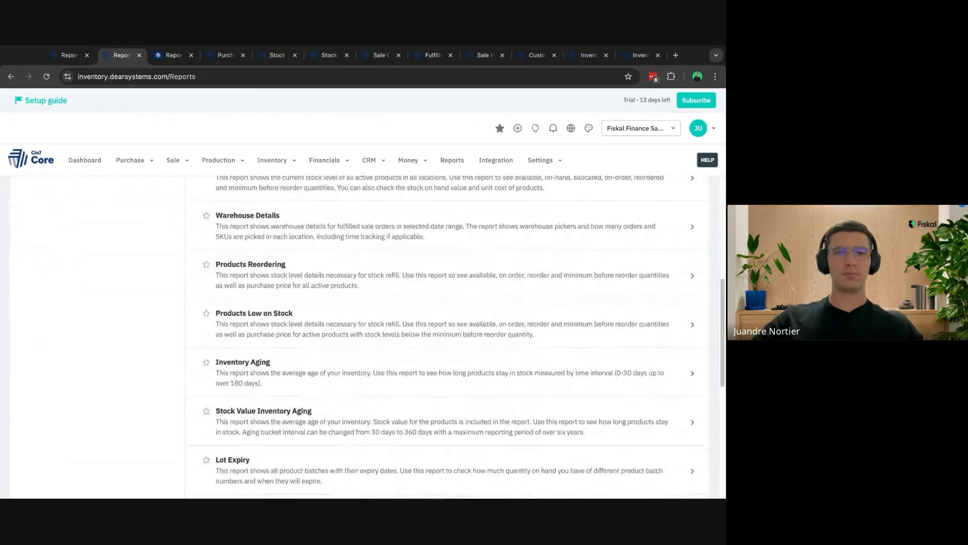
{"action": "scroll", "coordinate": [314, 302], "scroll_direction": "down", "scroll_amount": 5}
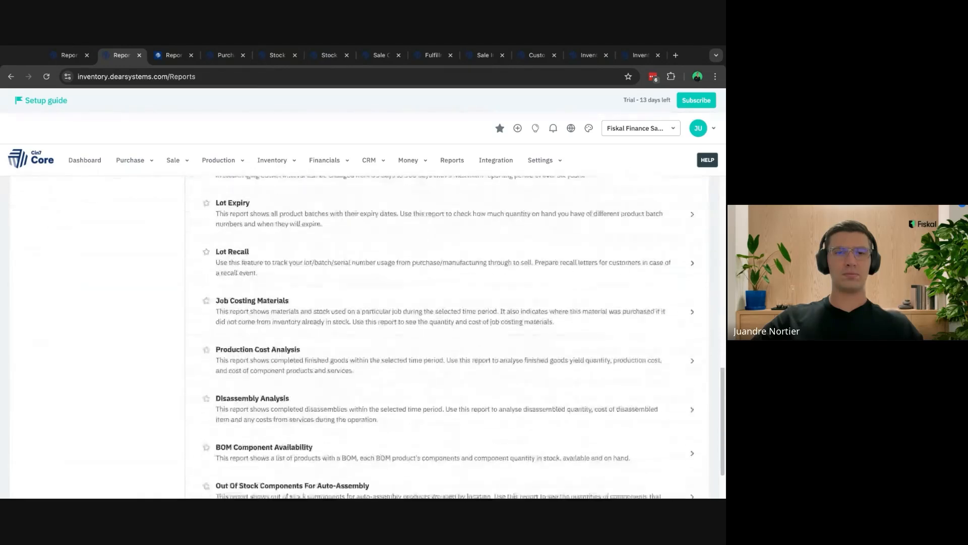
{"action": "scroll", "coordinate": [313, 308], "scroll_direction": "down", "scroll_amount": 1}
- From the financial reports, open Financial Payment Details and Financial Transactions in separate background browser tabs
{"action": "scroll", "coordinate": [314, 302], "scroll_direction": "up", "scroll_amount": 12}
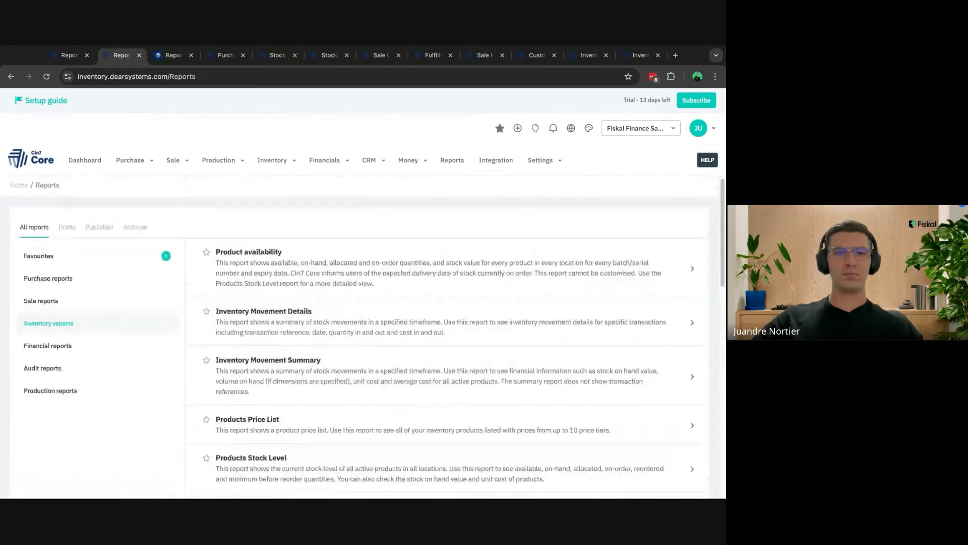
{"action": "left_click", "coordinate": [72, 347]}
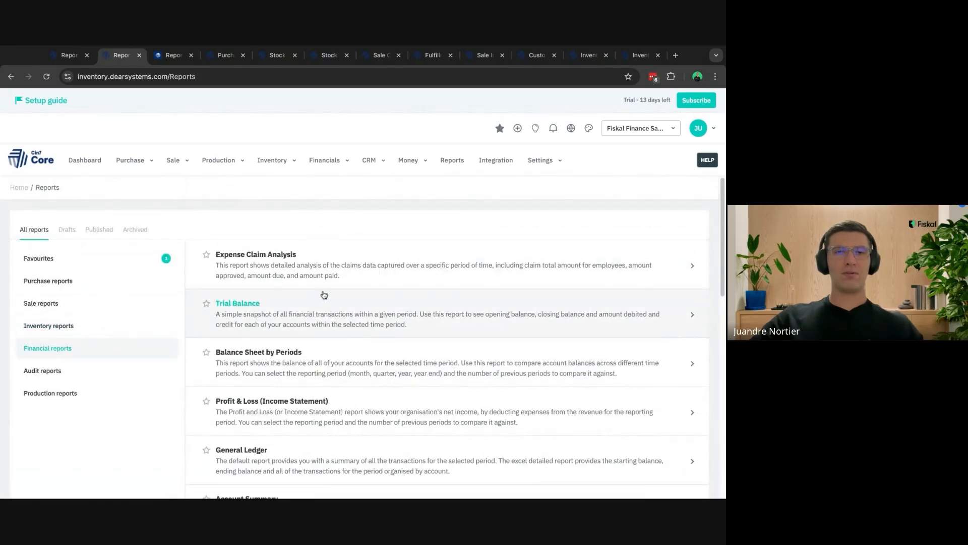
{"action": "scroll", "coordinate": [336, 287], "scroll_direction": "down", "scroll_amount": 4}
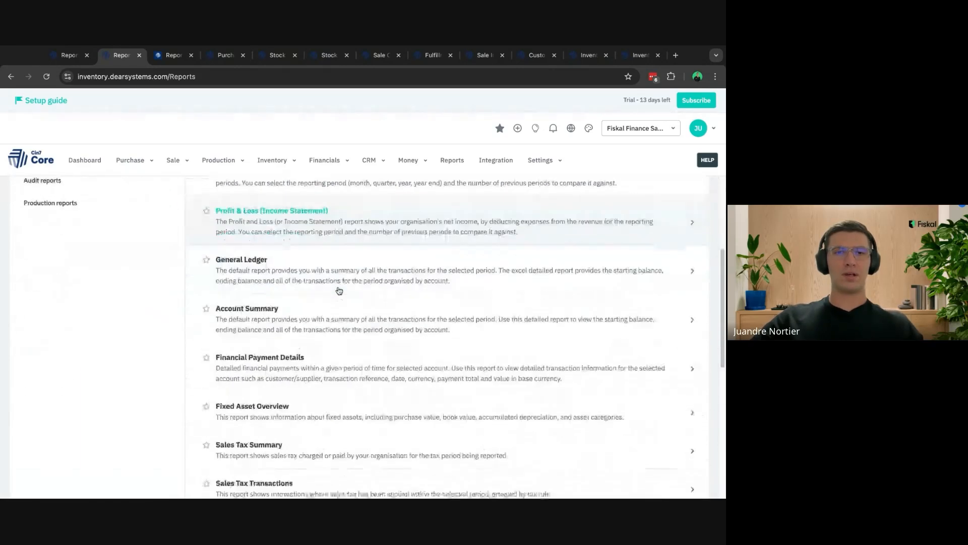
{"action": "scroll", "coordinate": [337, 293], "scroll_direction": "down", "scroll_amount": 2}
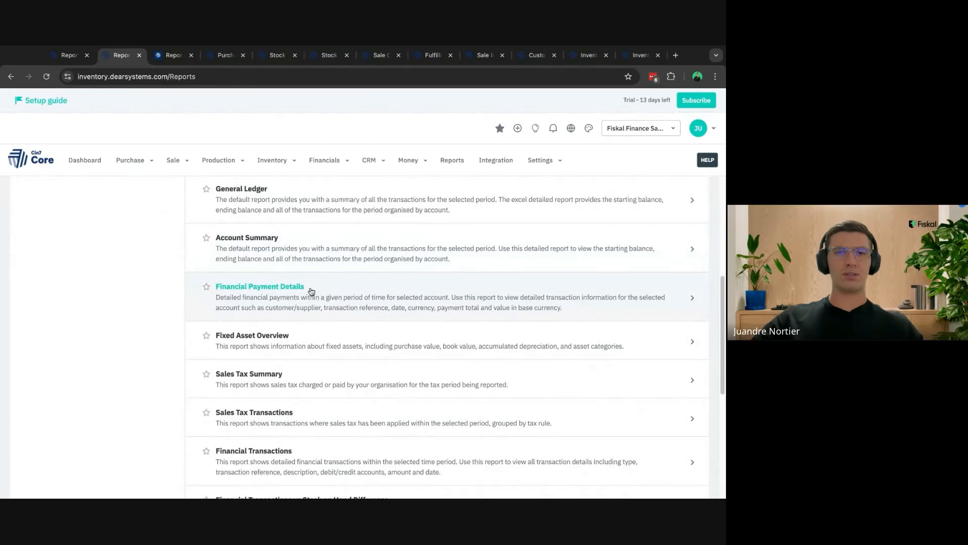
{"action": "left_click", "coordinate": [311, 291]}
{"action": "scroll", "coordinate": [326, 292], "scroll_direction": "down", "scroll_amount": 3}
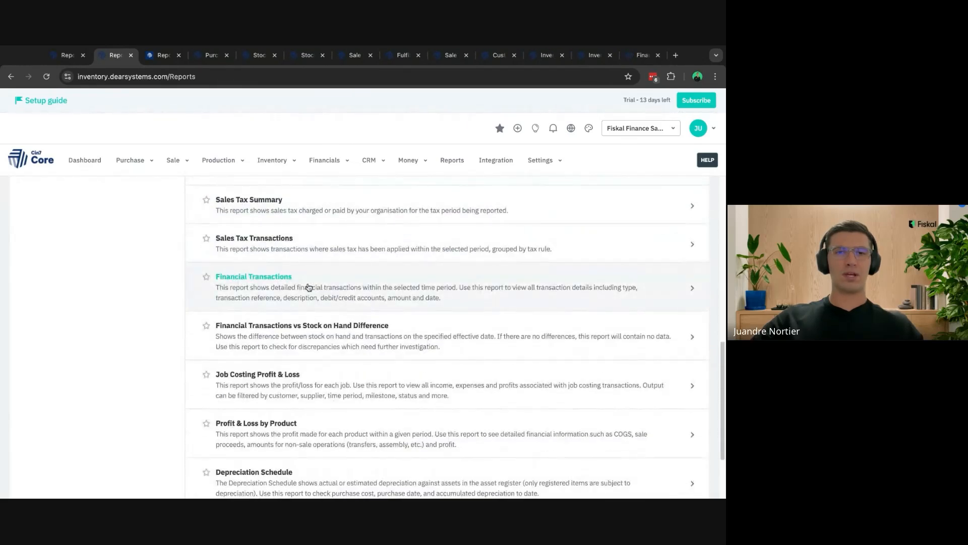
{"action": "left_click", "coordinate": [309, 287]}
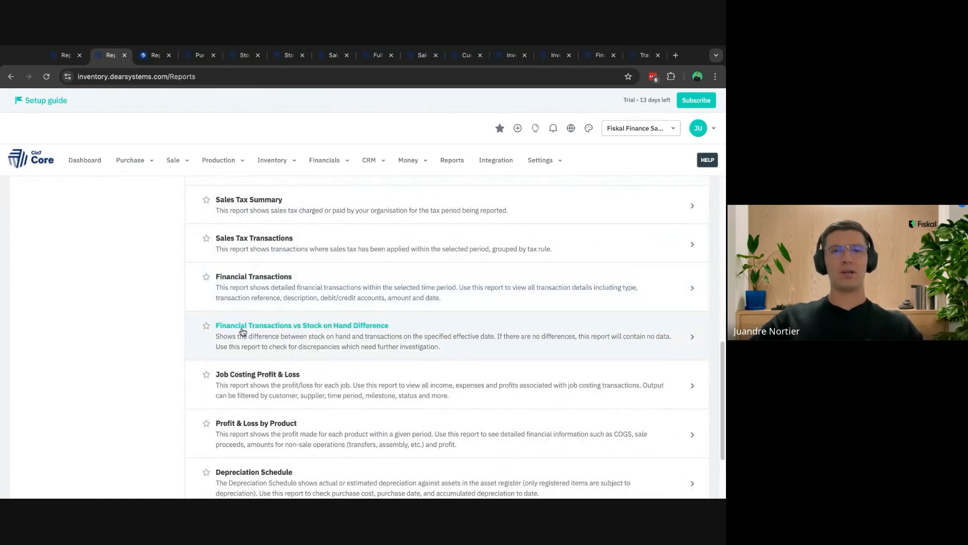
- Open Financial Transactions vs Stock on Hand Difference in a background browser tab and look through the remaining financial reports
{"action": "left_click", "coordinate": [278, 327]}
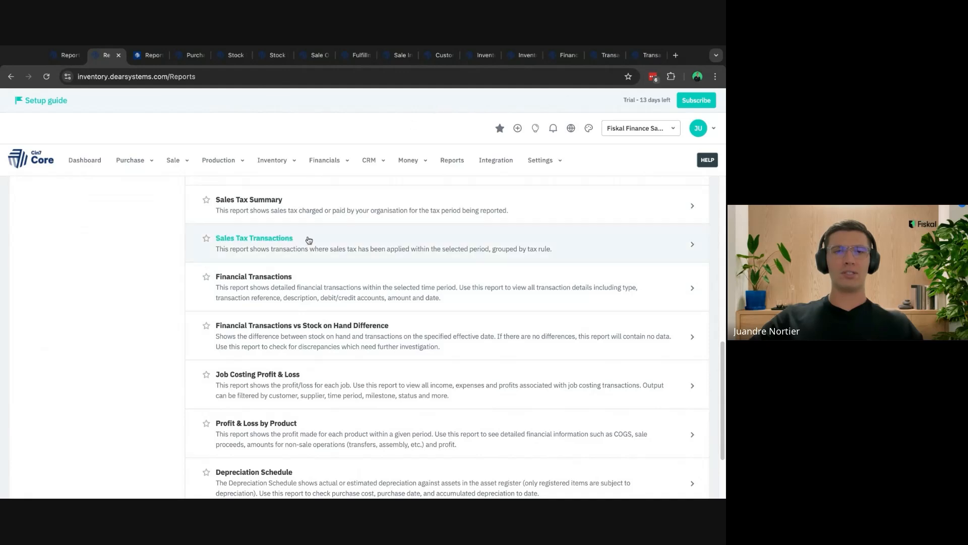
{"action": "scroll", "coordinate": [303, 249], "scroll_direction": "down", "scroll_amount": 2}
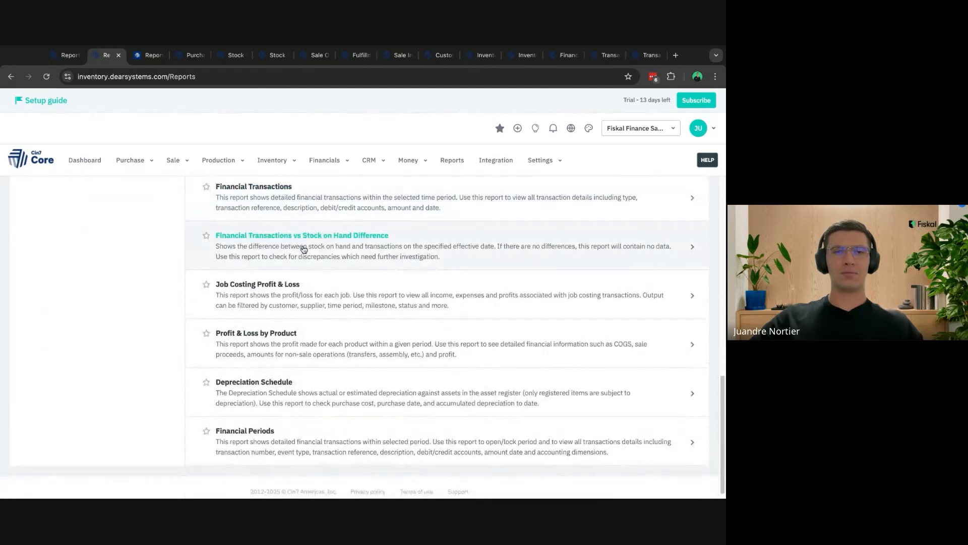
{"action": "scroll", "coordinate": [304, 249], "scroll_direction": "up", "scroll_amount": 3}
{"action": "scroll", "coordinate": [304, 249], "scroll_direction": "up", "scroll_amount": 10}
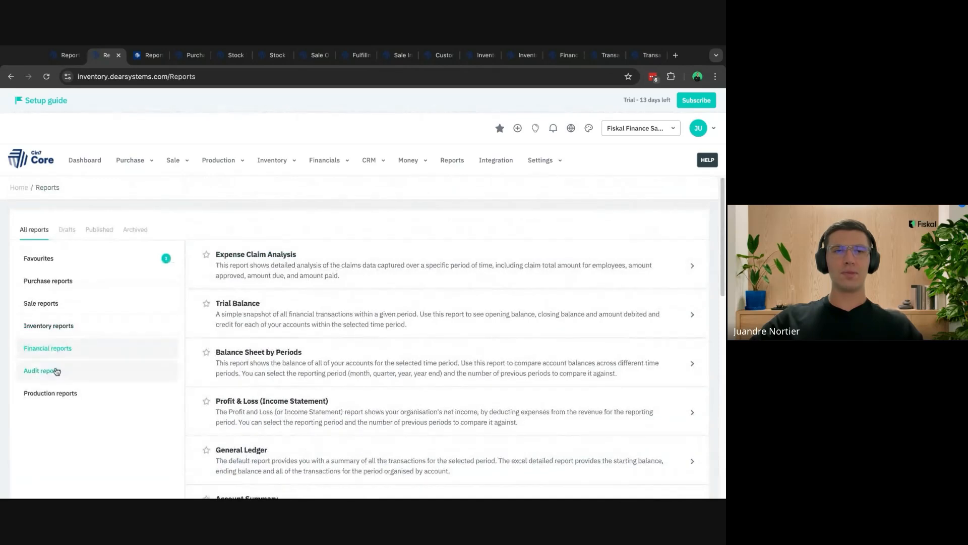
- From the audit reports, open the Audit report in a new browser tab and look through its logged activity
{"action": "left_click", "coordinate": [54, 372]}
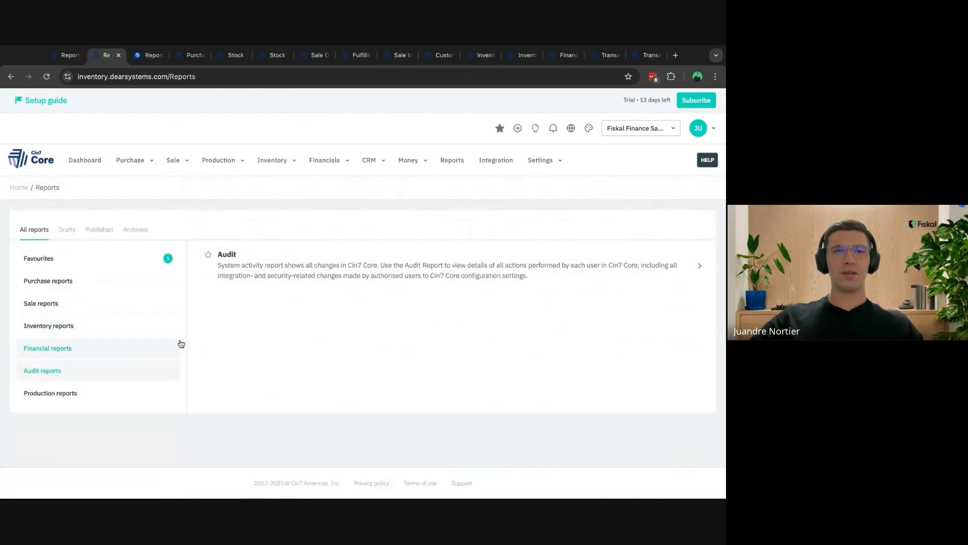
{"action": "left_click", "coordinate": [302, 258]}
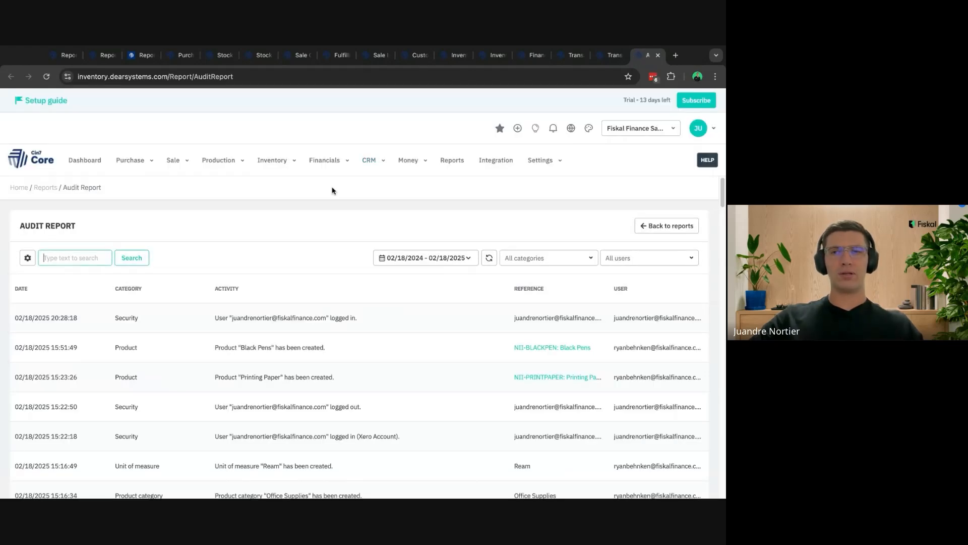
{"action": "scroll", "coordinate": [333, 189], "scroll_direction": "down", "scroll_amount": 1}
{"action": "scroll", "coordinate": [332, 190], "scroll_direction": "down", "scroll_amount": 3}
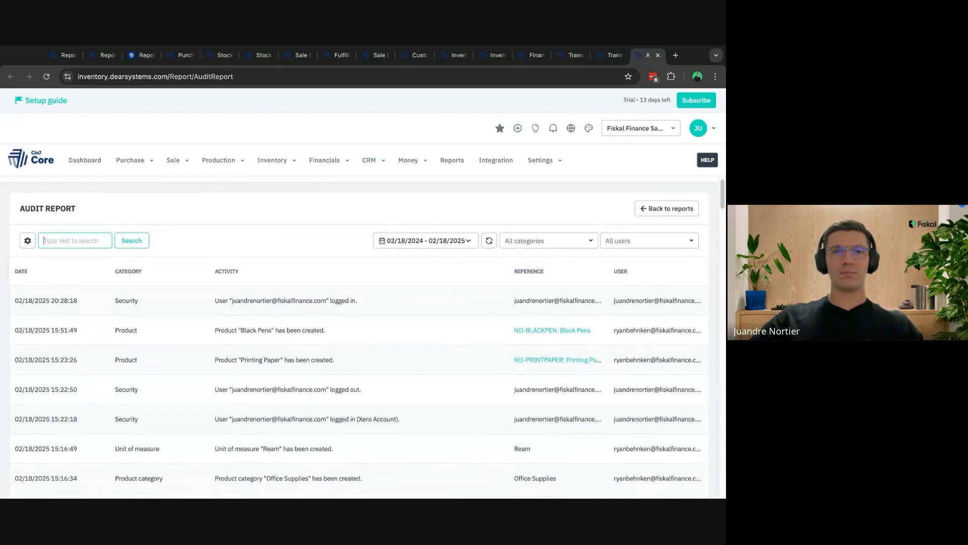
{"action": "scroll", "coordinate": [353, 327], "scroll_direction": "down", "scroll_amount": 8}
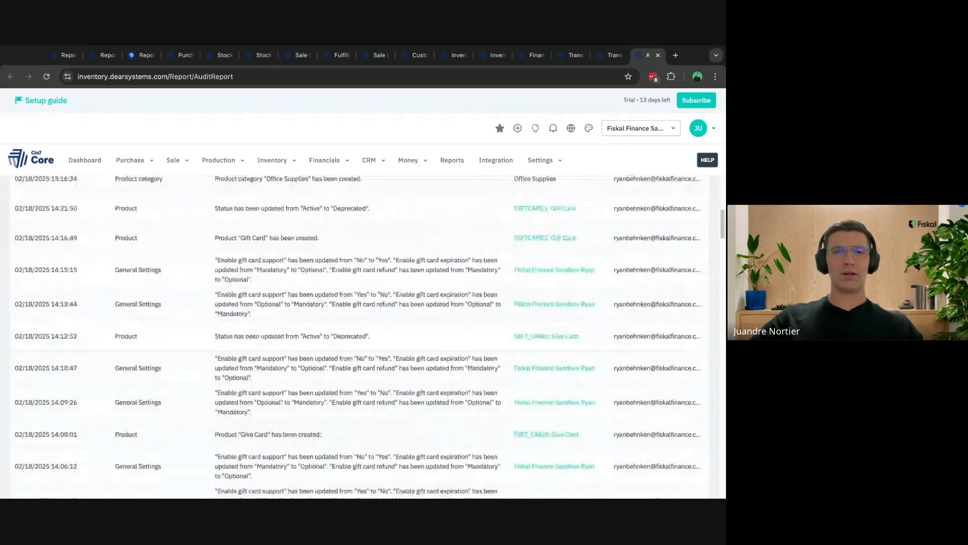
{"action": "scroll", "coordinate": [353, 328], "scroll_direction": "up", "scroll_amount": 6}
{"action": "scroll", "coordinate": [500, 220], "scroll_direction": "up", "scroll_amount": 3}
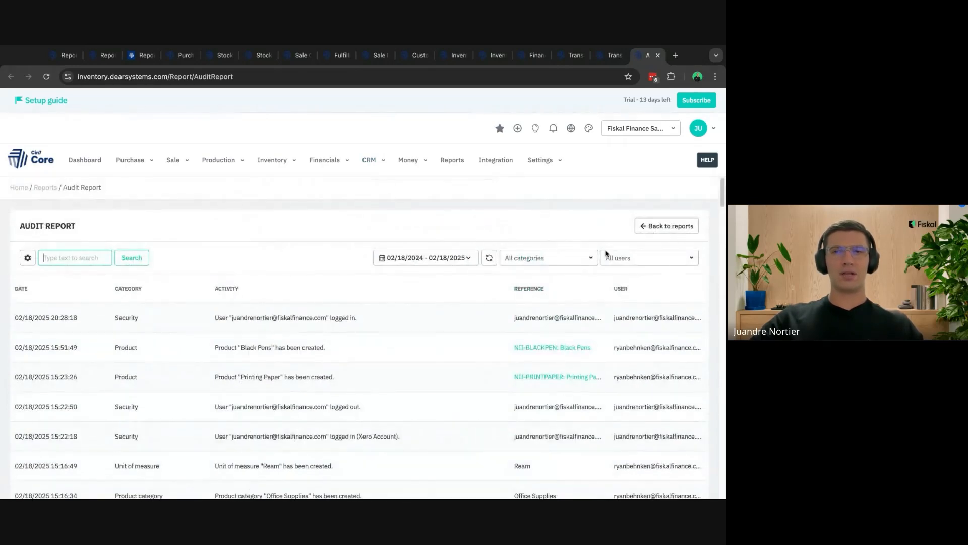
- Filter the audit report by the first listed user's e-mail and switch the filter to the second listed user's
{"action": "left_click", "coordinate": [691, 260]}
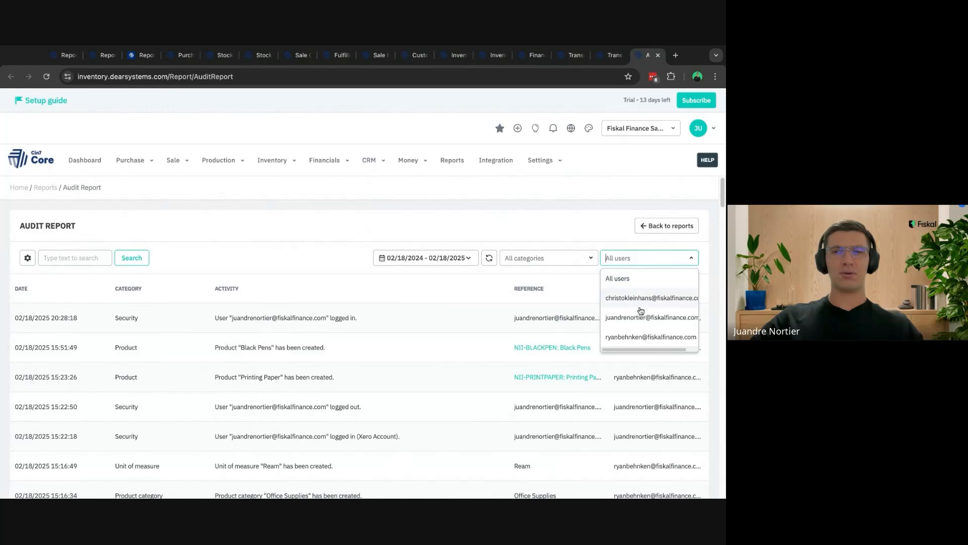
{"action": "left_click", "coordinate": [642, 298]}
{"action": "left_click", "coordinate": [697, 264]}
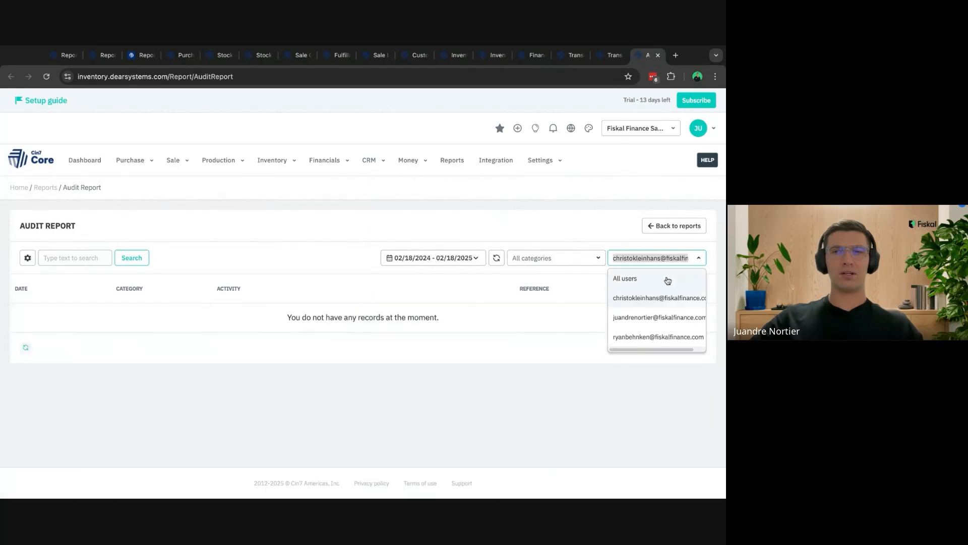
{"action": "left_click", "coordinate": [643, 313]}
- Look through the audit report's category filter options and the available date range presets without changing either filter
{"action": "left_click", "coordinate": [535, 260]}
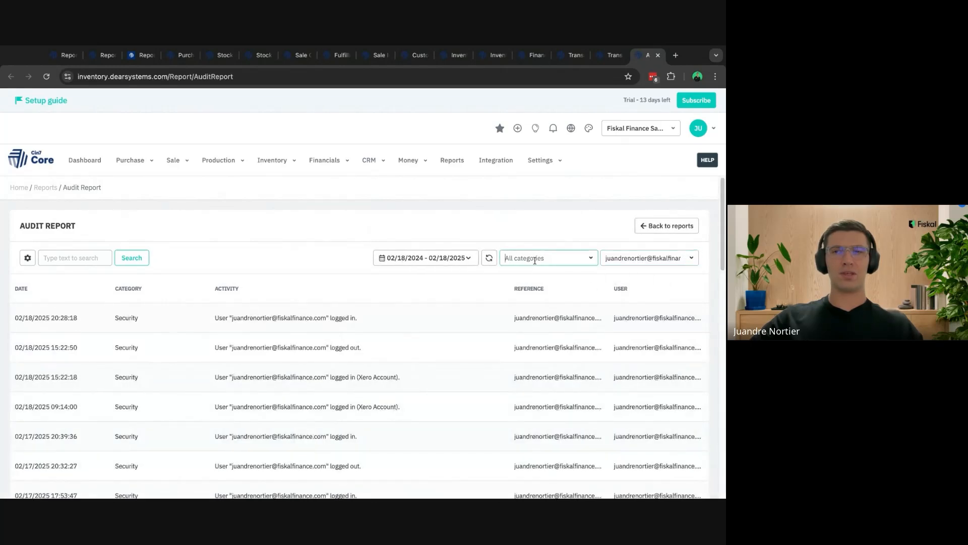
{"action": "left_click", "coordinate": [586, 258]}
{"action": "scroll", "coordinate": [534, 301], "scroll_direction": "down", "scroll_amount": 10}
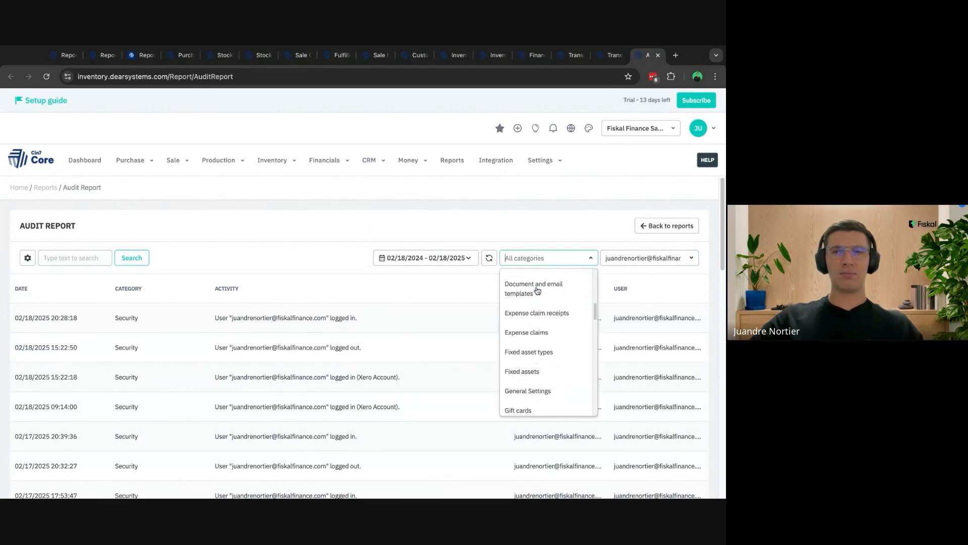
{"action": "left_click", "coordinate": [341, 257]}
{"action": "left_click", "coordinate": [460, 258]}
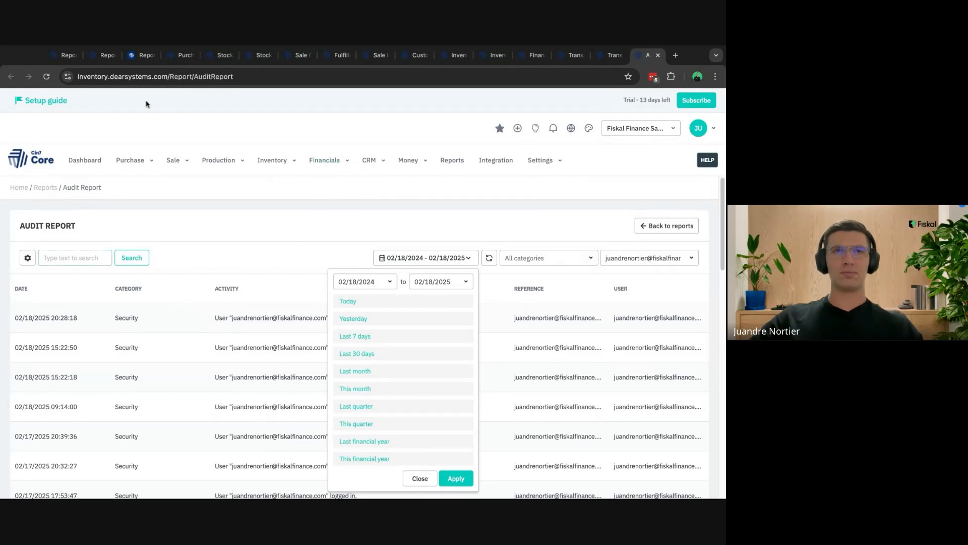
- Switch to the Cin7 Help Center's Reports and automation page and look through its report topics
{"action": "left_click", "coordinate": [136, 58]}
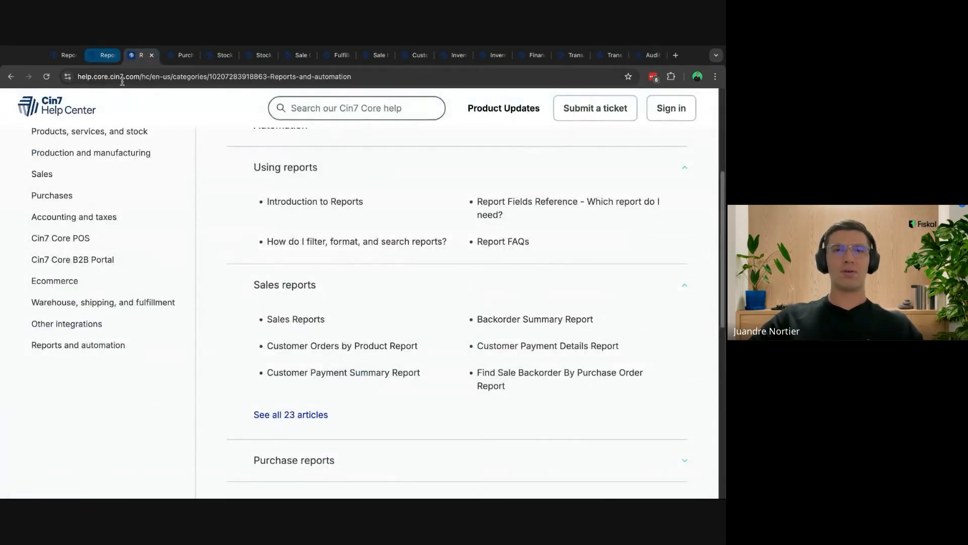
{"action": "scroll", "coordinate": [262, 185], "scroll_direction": "up", "scroll_amount": 5}
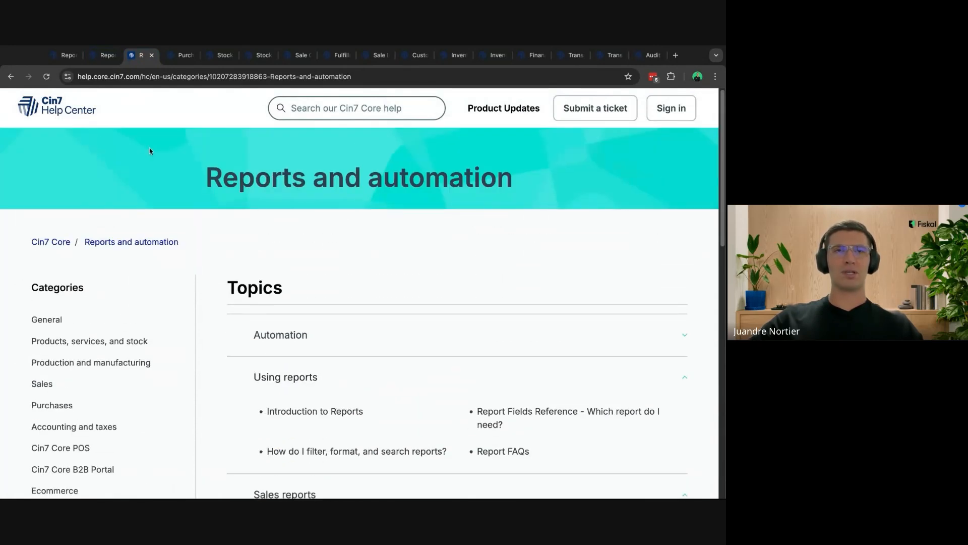
{"action": "scroll", "coordinate": [207, 199], "scroll_direction": "down", "scroll_amount": 7}
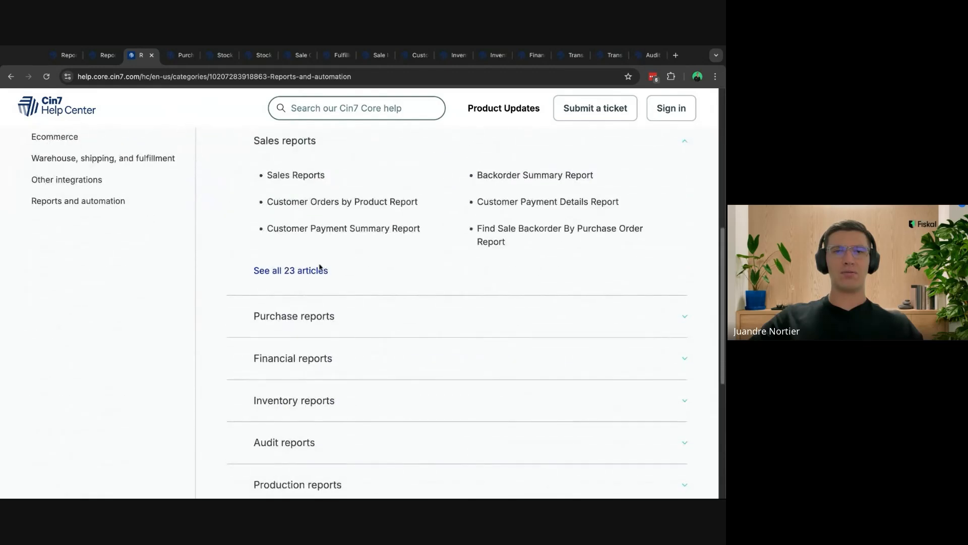
{"action": "scroll", "coordinate": [321, 267], "scroll_direction": "up", "scroll_amount": 2}
{"action": "scroll", "coordinate": [317, 262], "scroll_direction": "down", "scroll_amount": 3}
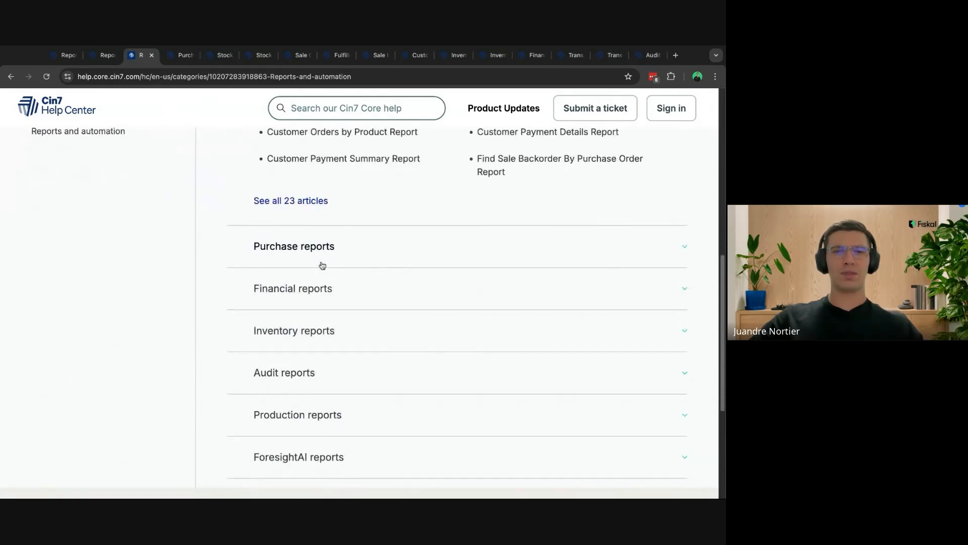
{"action": "scroll", "coordinate": [321, 263], "scroll_direction": "down", "scroll_amount": 1}
{"action": "scroll", "coordinate": [322, 262], "scroll_direction": "up", "scroll_amount": 10}
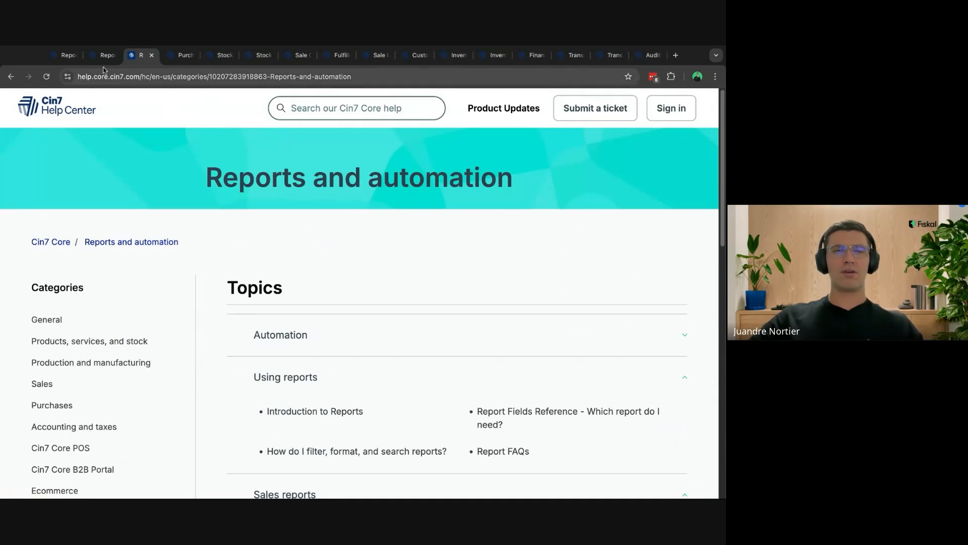